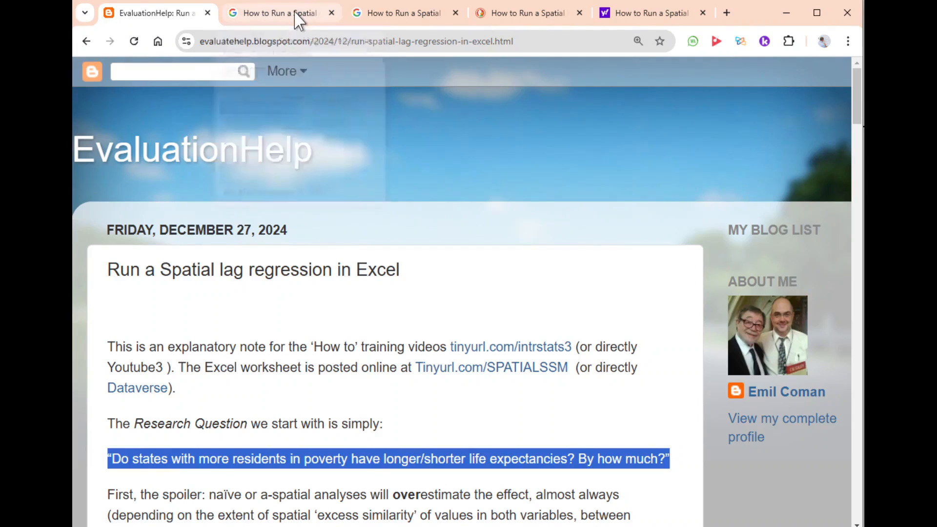
# - Switch to the Notepad notes, highlight BLOGSTATS3 in the short link, and return to the blog post
pyautogui.hotkey('alt', 'Tab')
pyautogui.press('Tab')
pyautogui.press('Tab')
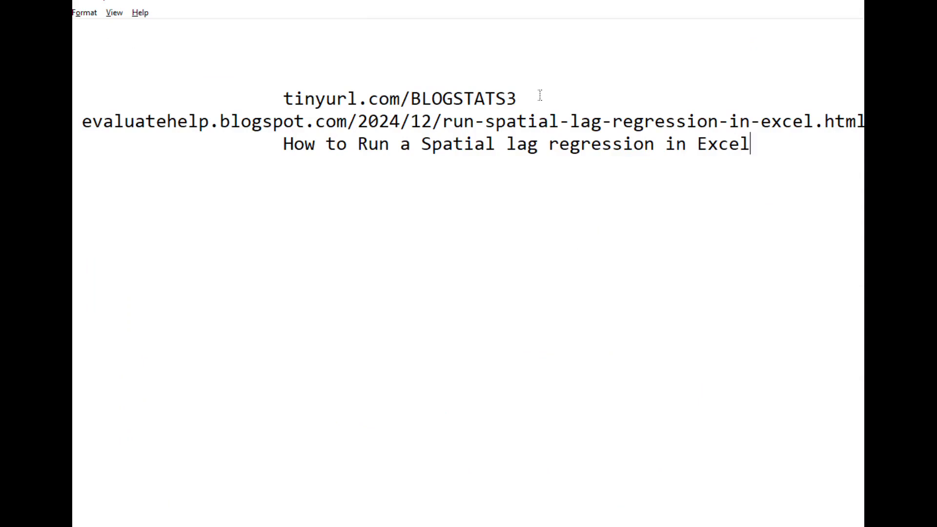
pyautogui.moveTo(529, 96); pyautogui.dragTo(409, 105)
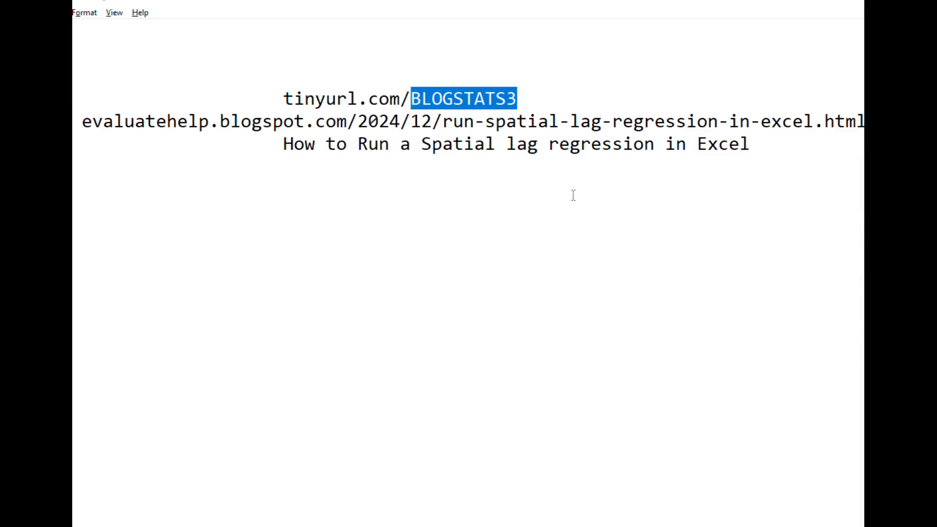
pyautogui.hotkey('alt', 'Tab')
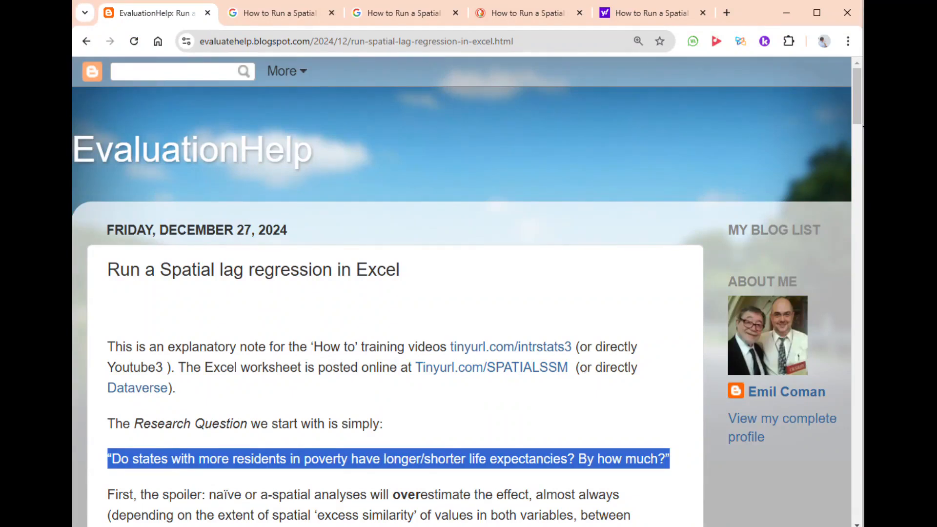
# - Switch to GeoDa and open the ESRI shapefile 49States_Pov_LifeExp.shp from the delSpatial folder
pyautogui.hotkey('alt', 'Tab')
pyautogui.press('Tab')
pyautogui.press('Tab')
pyautogui.press('Tab')
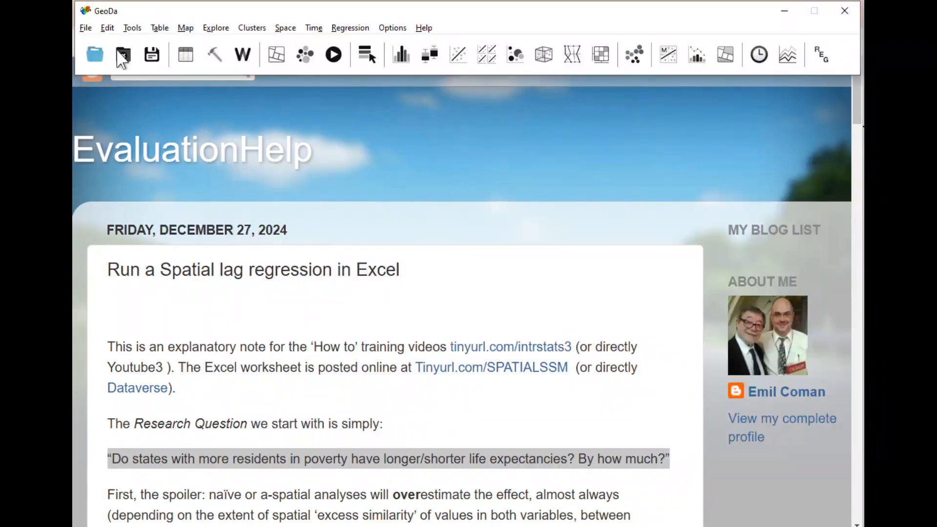
pyautogui.click(96, 51)
pyautogui.click(100, 55)
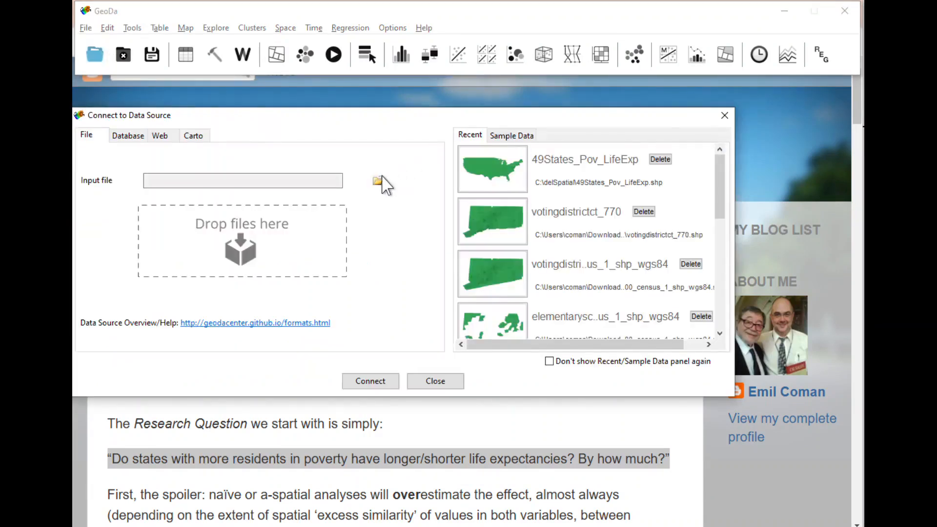
pyautogui.click(379, 181)
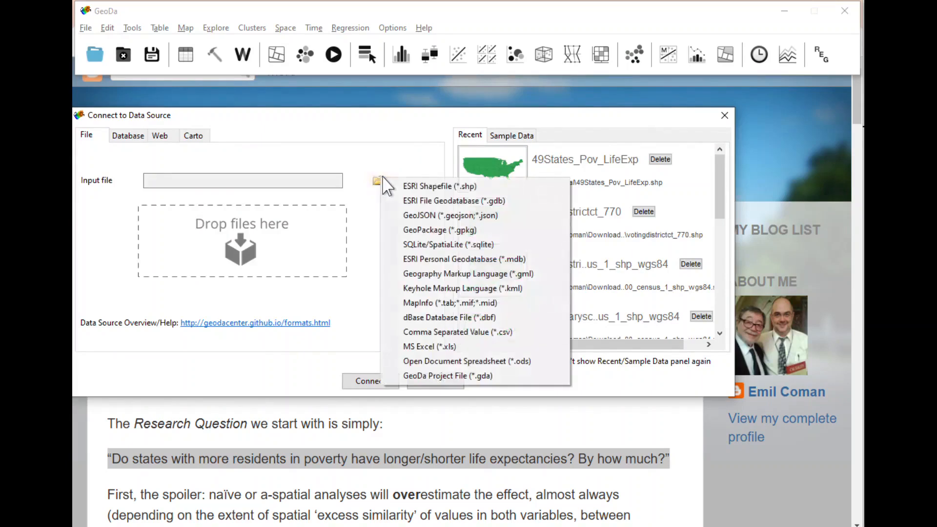
pyautogui.click(428, 189)
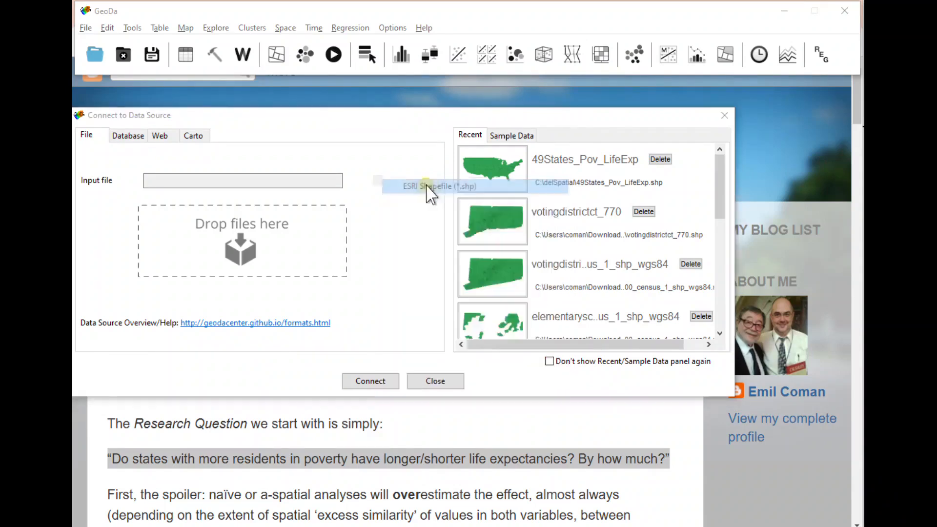
pyautogui.click(455, 217)
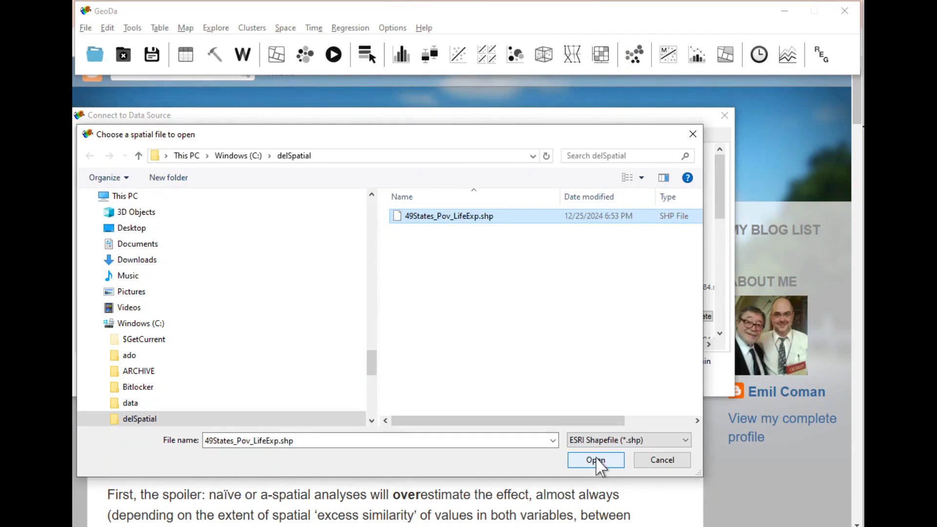
pyautogui.click(596, 460)
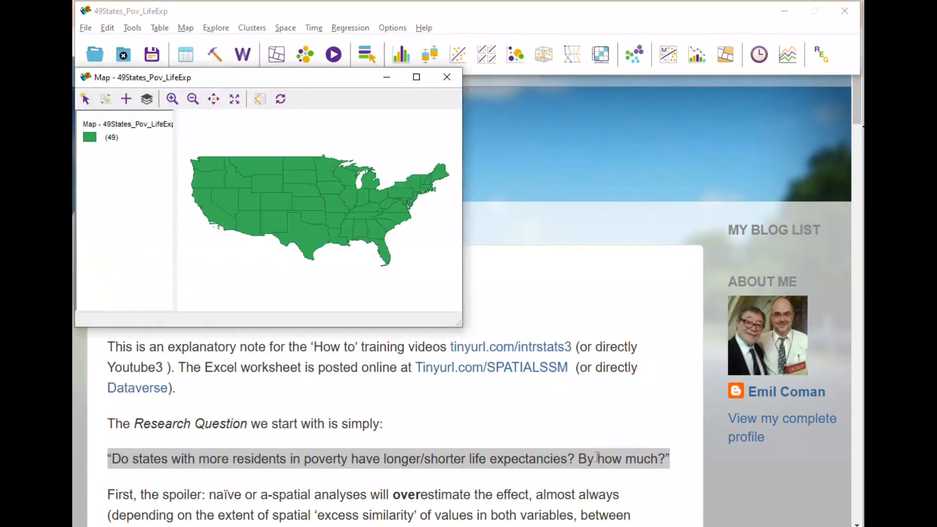
# - Select individual states one after another on the map, finishing with Arizona and Texas
pyautogui.click(272, 208)
pyautogui.click(361, 199)
pyautogui.click(334, 201)
pyautogui.click(240, 188)
pyautogui.click(247, 232)
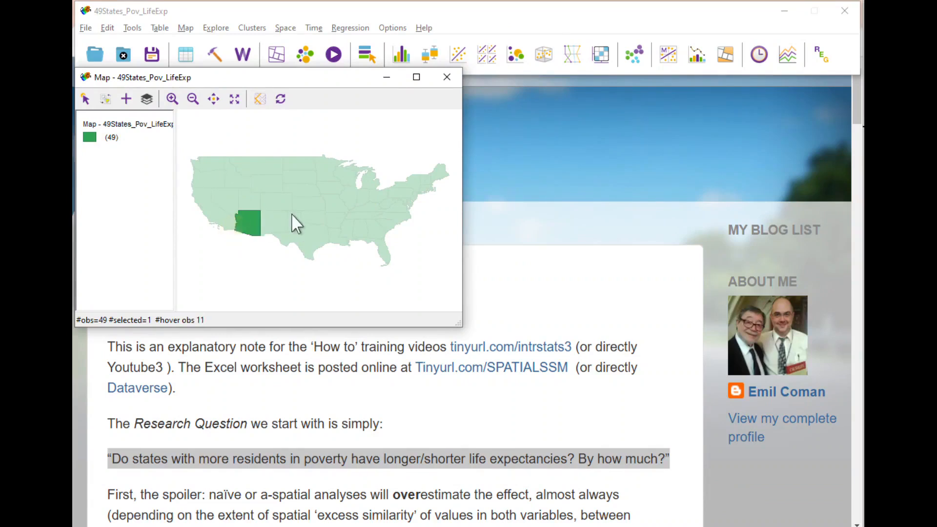
pyautogui.click(293, 216)
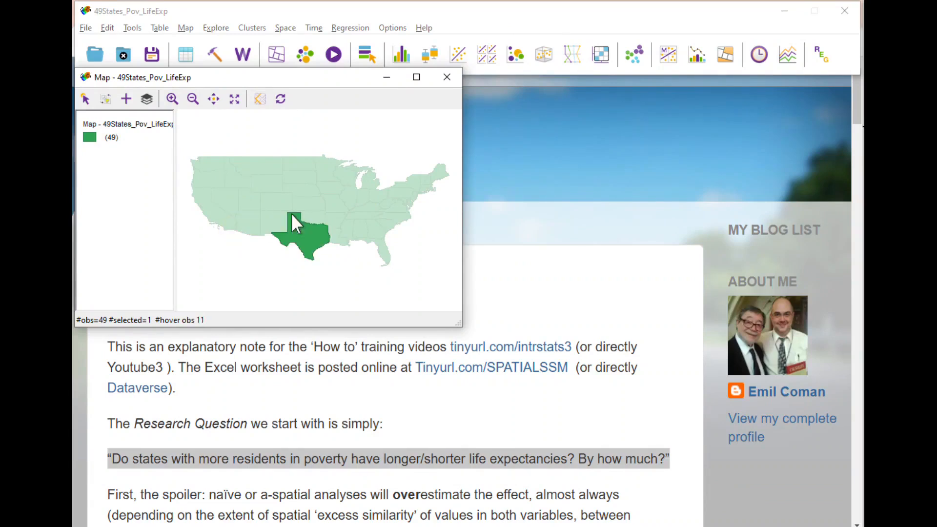
# - Open the attribute table beside the map and sort its rows by the state2dig column
pyautogui.click(195, 54)
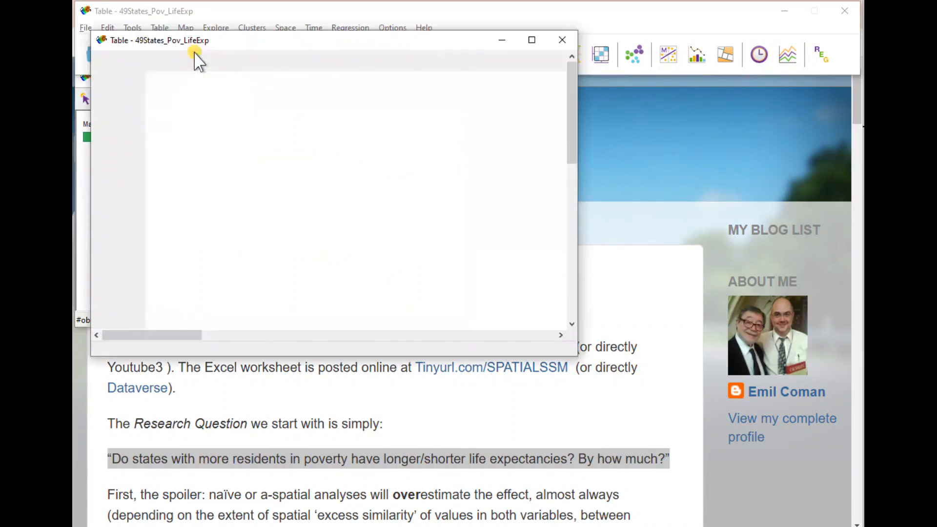
pyautogui.moveTo(296, 42); pyautogui.dragTo(568, 85)
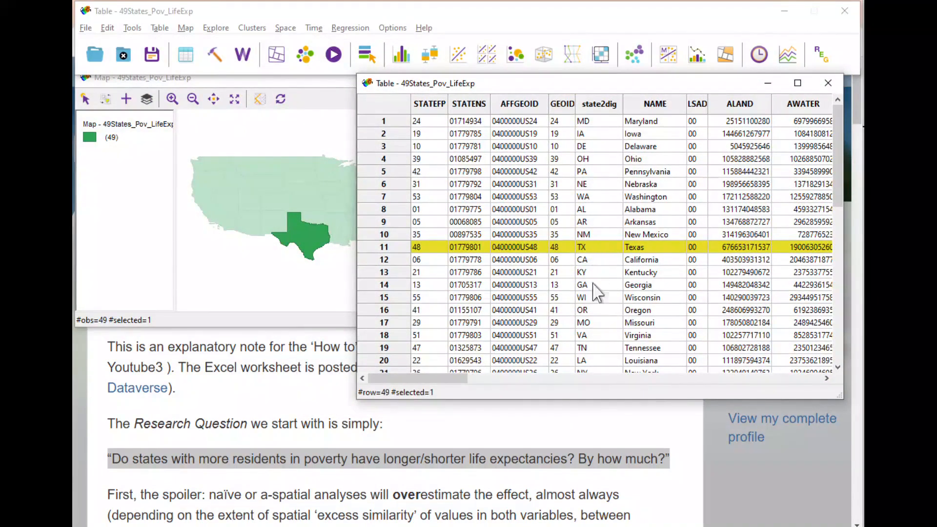
pyautogui.scroll(-2, 596, 308)
pyautogui.click(606, 104)
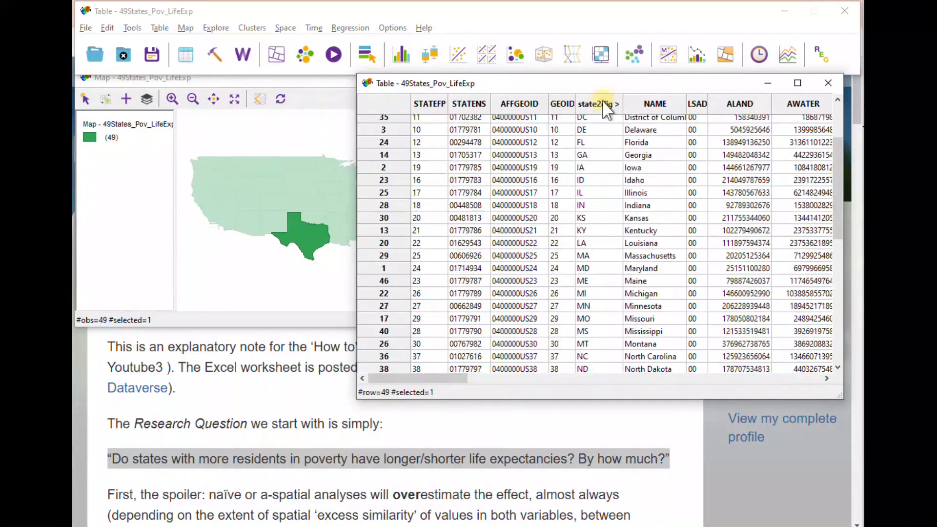
pyautogui.scroll(2, 611, 210)
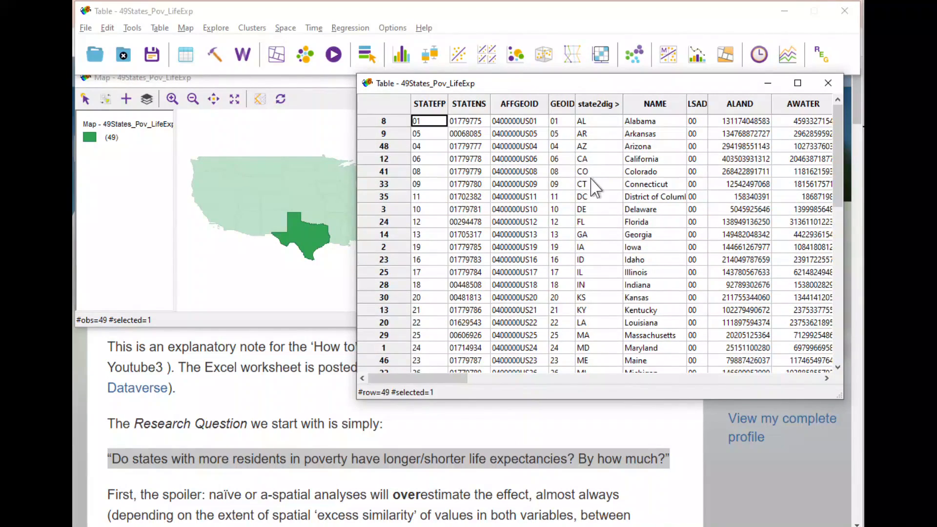
# - Select the Connecticut row in the table and move the table aside to uncover the state on the map
pyautogui.click(405, 188)
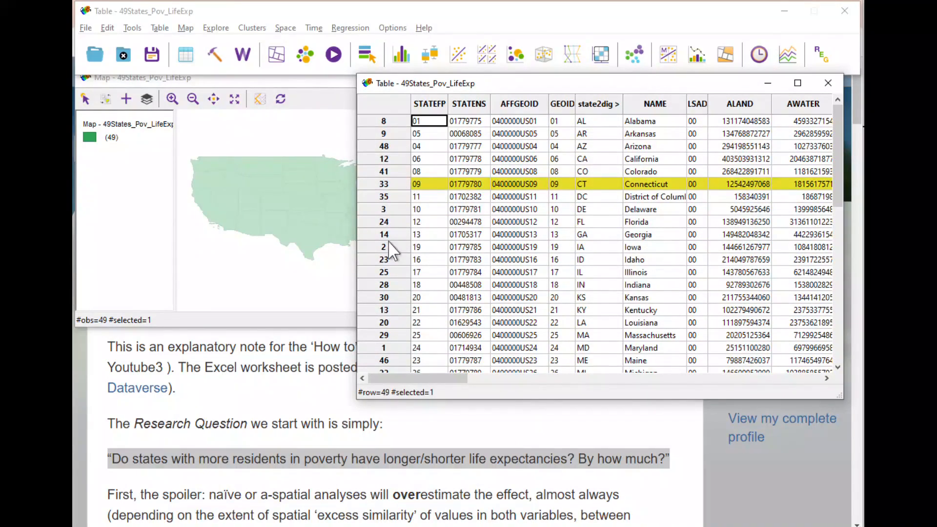
pyautogui.moveTo(452, 83); pyautogui.dragTo(538, 69)
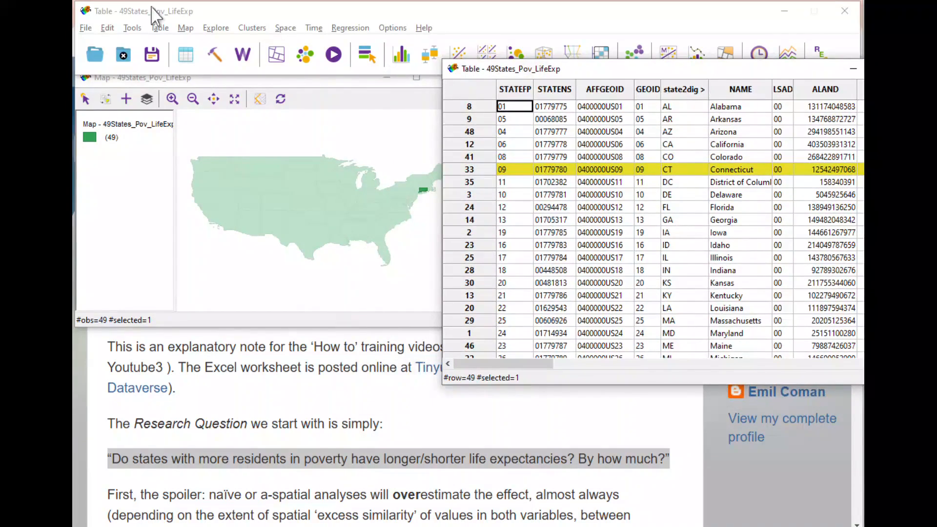
# - Start a new weights file in the Weights Manager with state2dig as the ID variable
pyautogui.click(159, 28)
pyautogui.moveTo(136, 33)
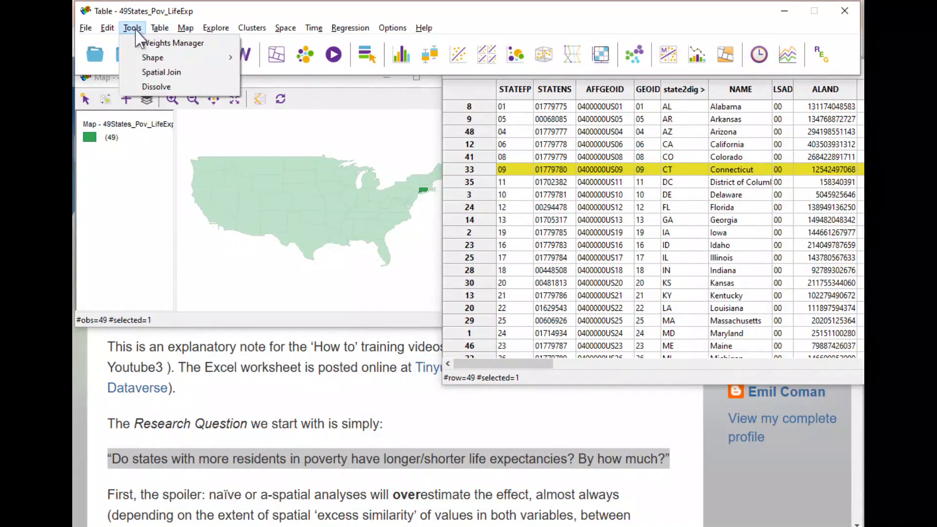
pyautogui.click(144, 43)
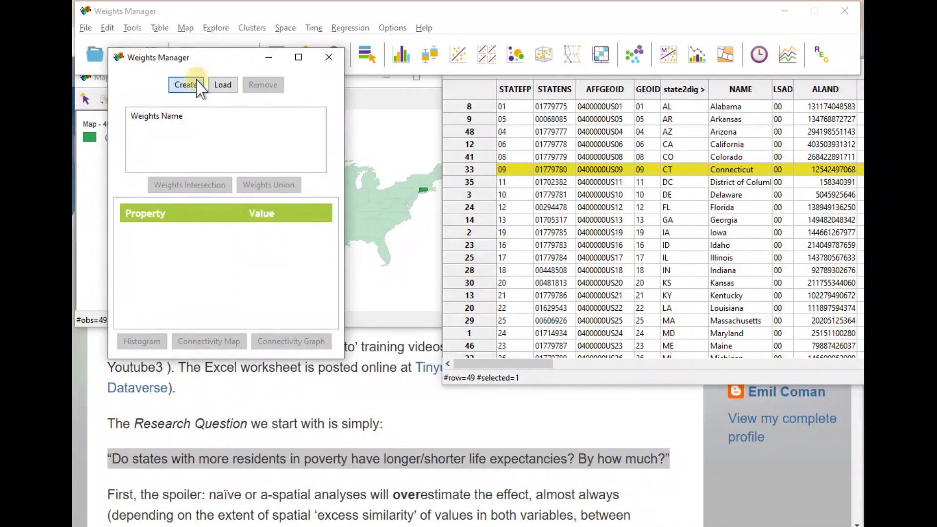
pyautogui.click(186, 85)
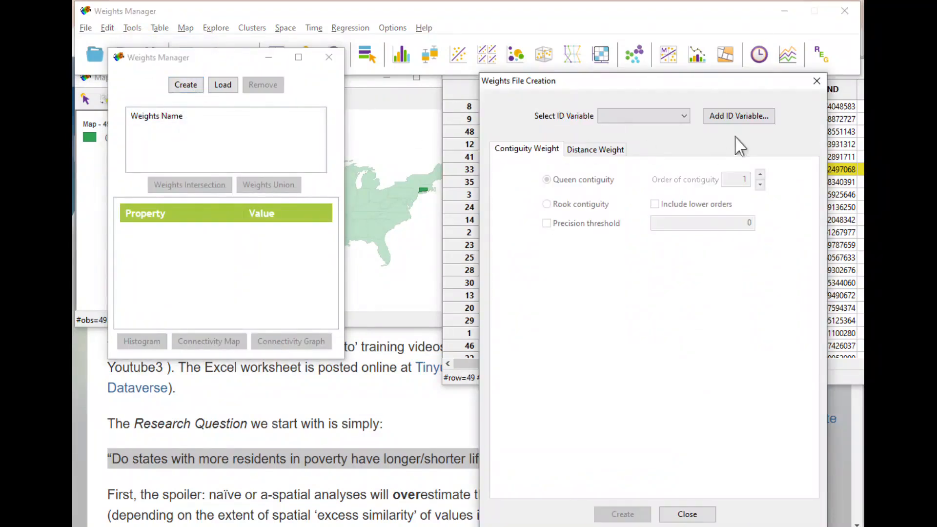
pyautogui.click(687, 122)
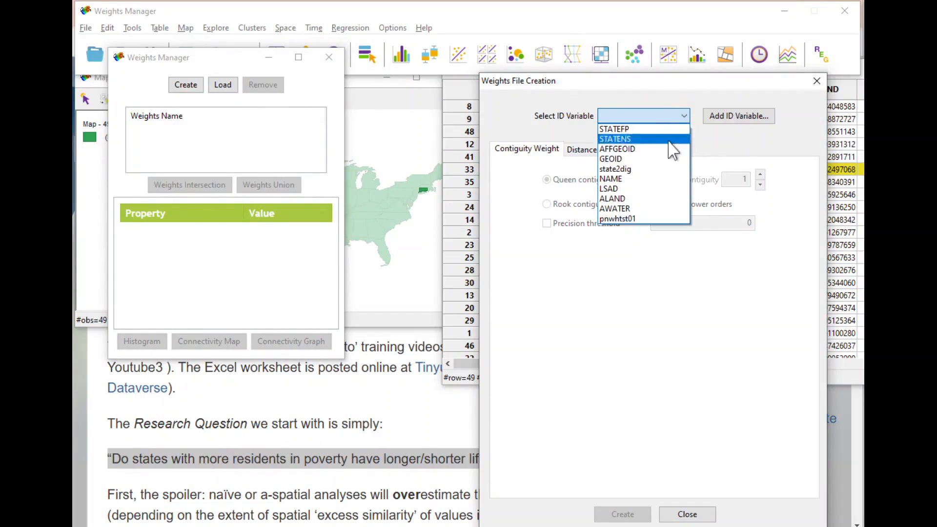
pyautogui.click(644, 171)
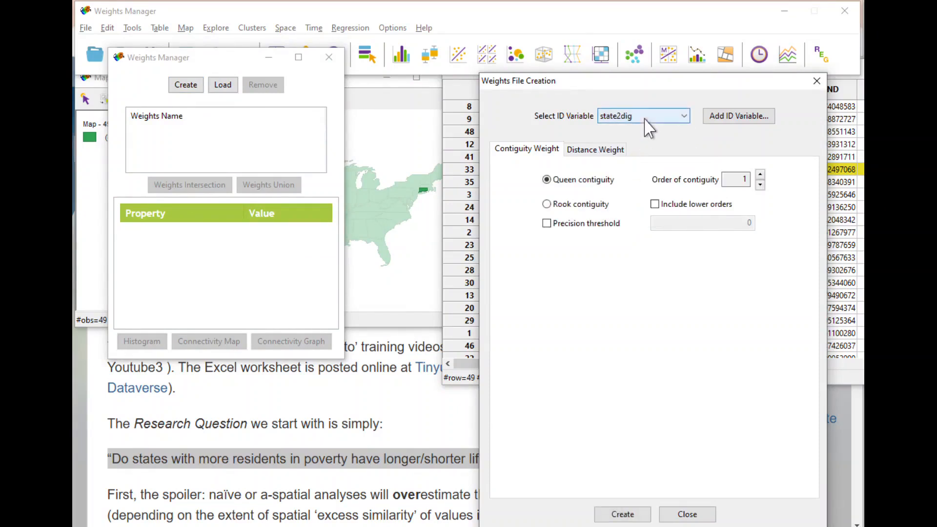
# - Begin creating the order 1 queen contiguity weights and dismiss the output file dialog without saving
pyautogui.moveTo(637, 85); pyautogui.dragTo(618, 116)
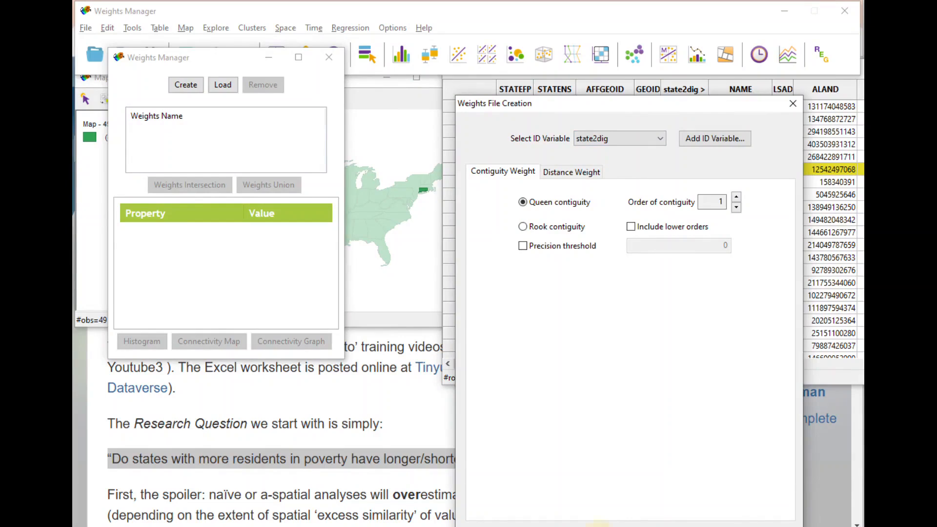
pyautogui.click(599, 526)
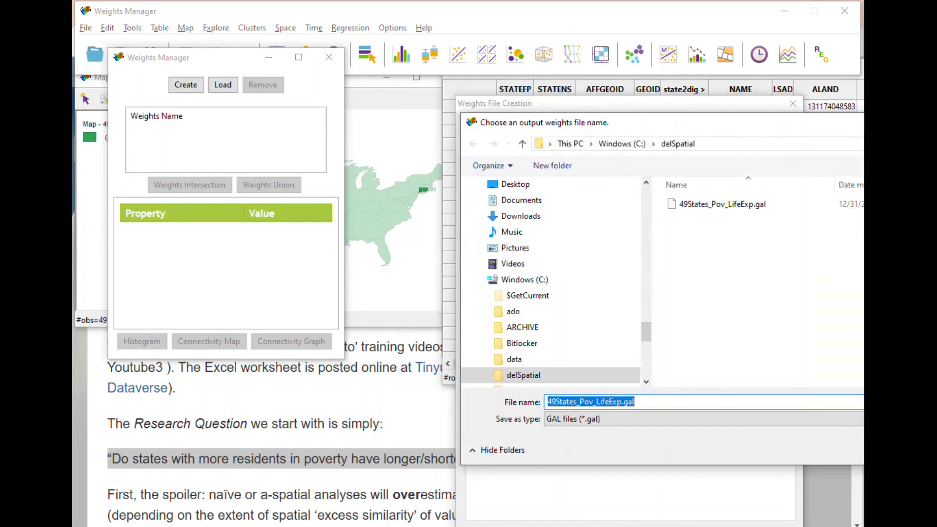
pyautogui.press('Escape')
# - Switch to the delSpatial folder and open 49States_Pov_LifeExp.gal in Notepad without making it the default app for .gal files
pyautogui.hotkey('alt', 'Tab')
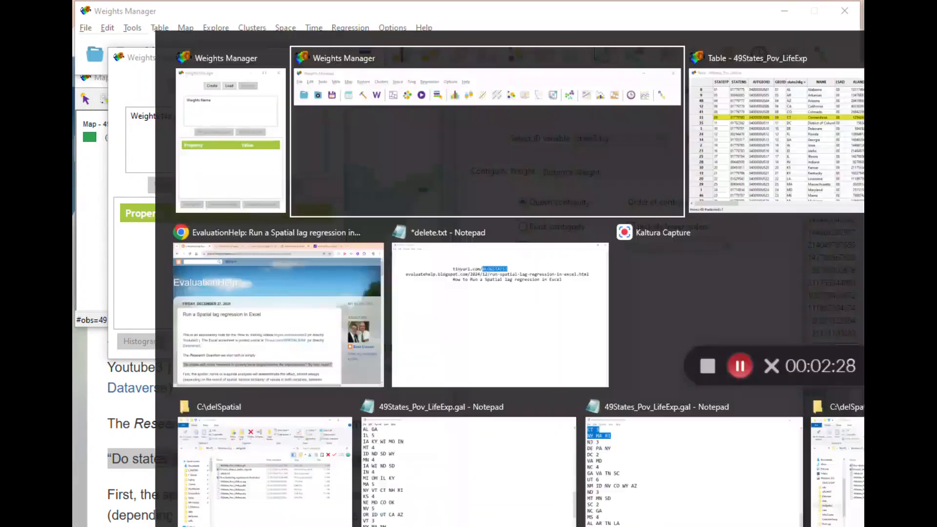
pyautogui.hotkey('alt', 'Tab')
pyautogui.hotkey('alt', 'Tab')
pyautogui.hotkey('alt', 'Tab')
pyautogui.hotkey('alt', 'Tab')
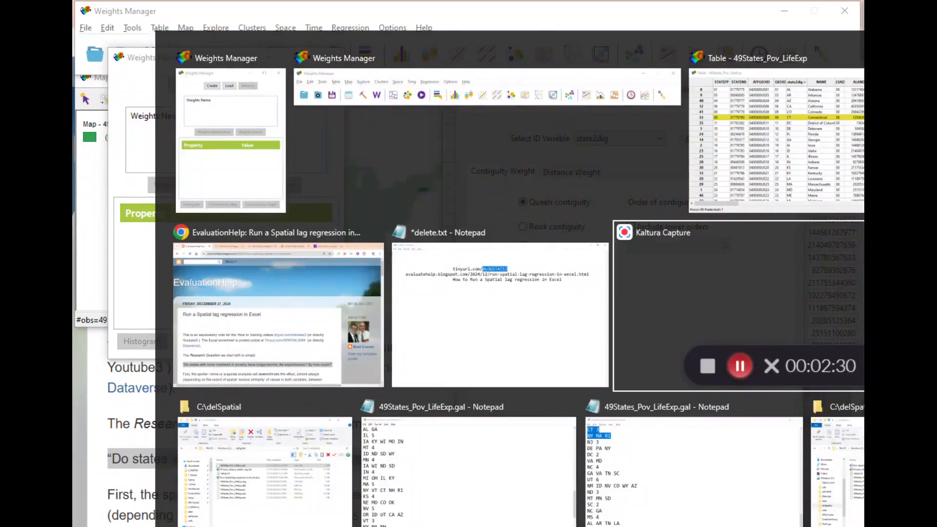
pyautogui.click(287, 495)
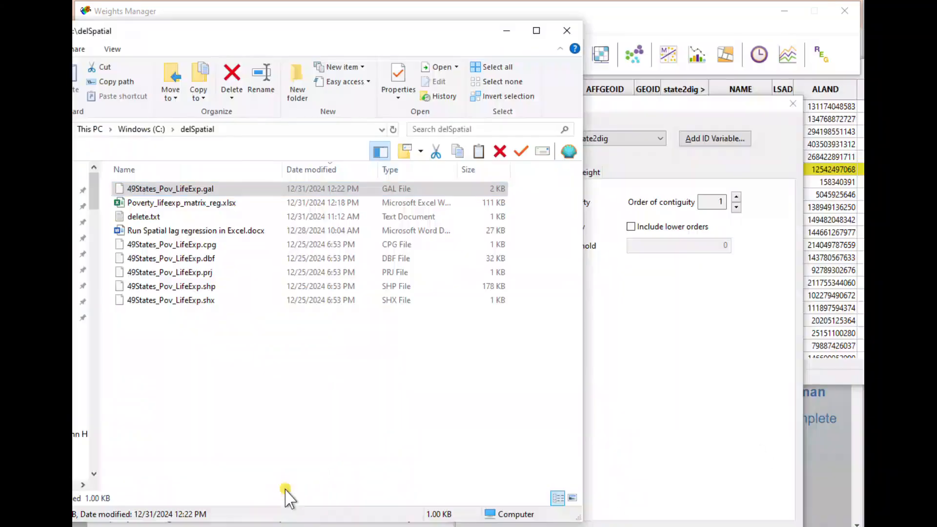
pyautogui.rightClick(225, 196)
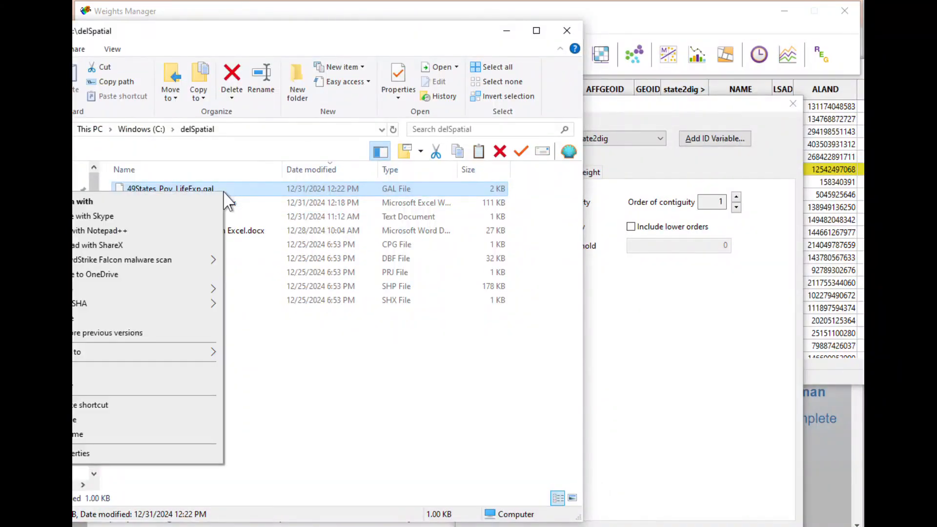
pyautogui.click(200, 204)
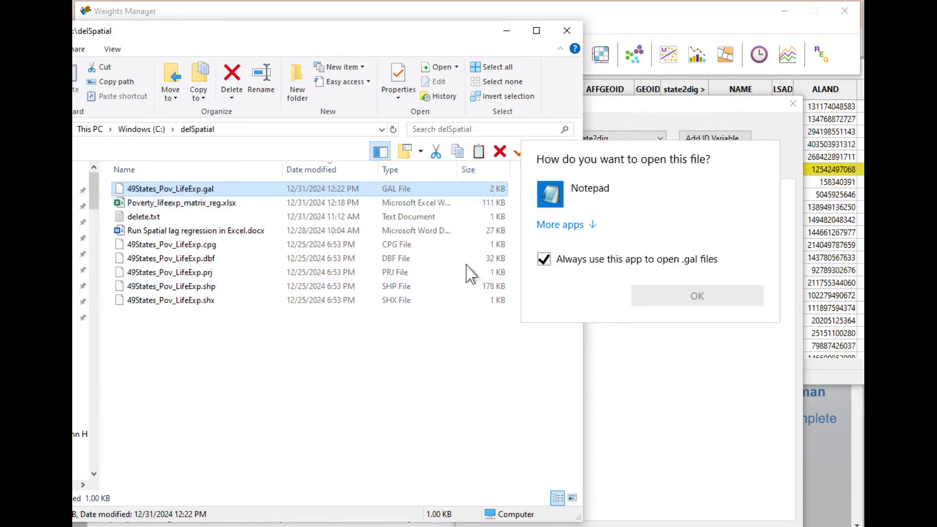
pyautogui.click(543, 258)
pyautogui.click(544, 203)
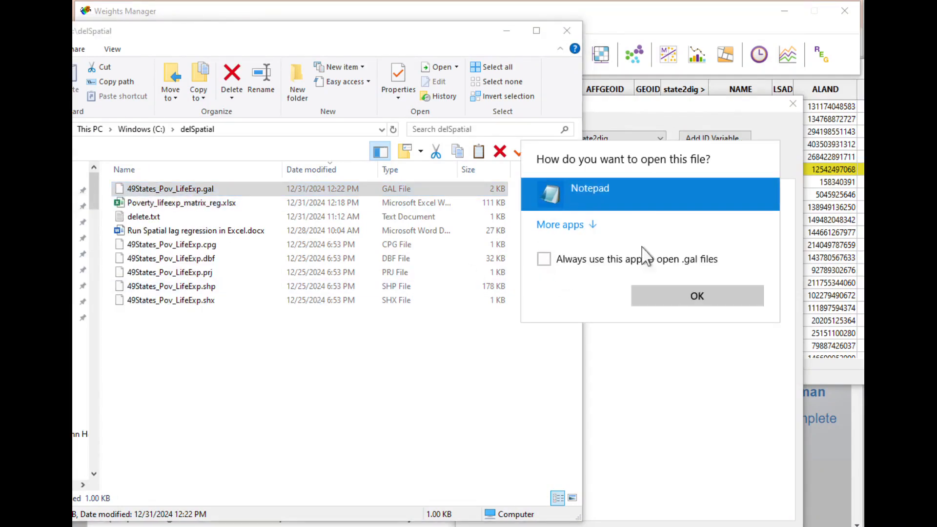
pyautogui.click(688, 298)
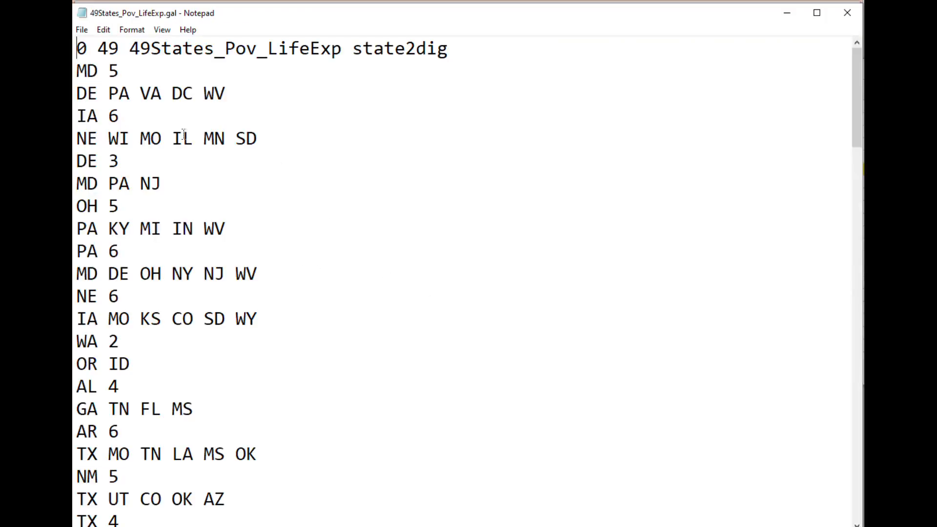
# - Examine the neighbor lists in the GAL file, highlighting the Iowa and Connecticut entries
pyautogui.moveTo(256, 139); pyautogui.dragTo(77, 116)
pyautogui.scroll(-7, 347, 240)
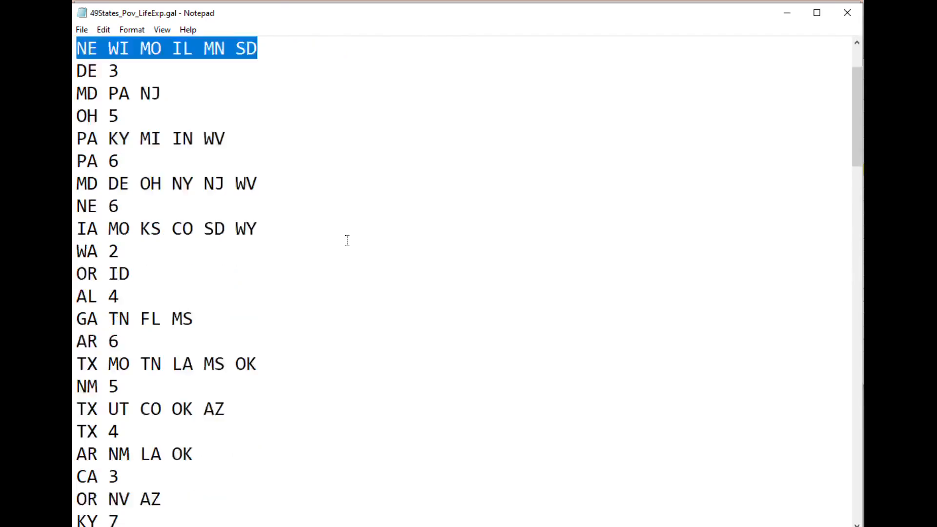
pyautogui.scroll(-3, 347, 240)
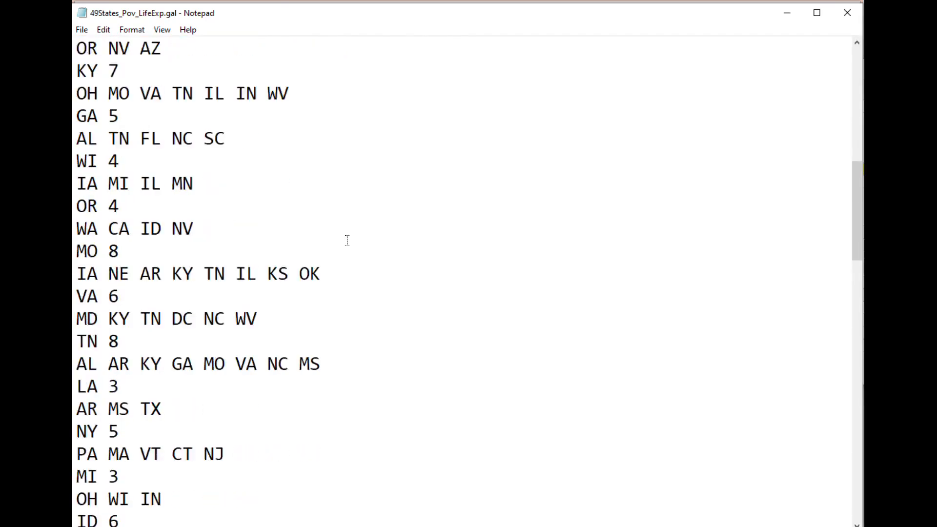
pyautogui.scroll(-7, 347, 240)
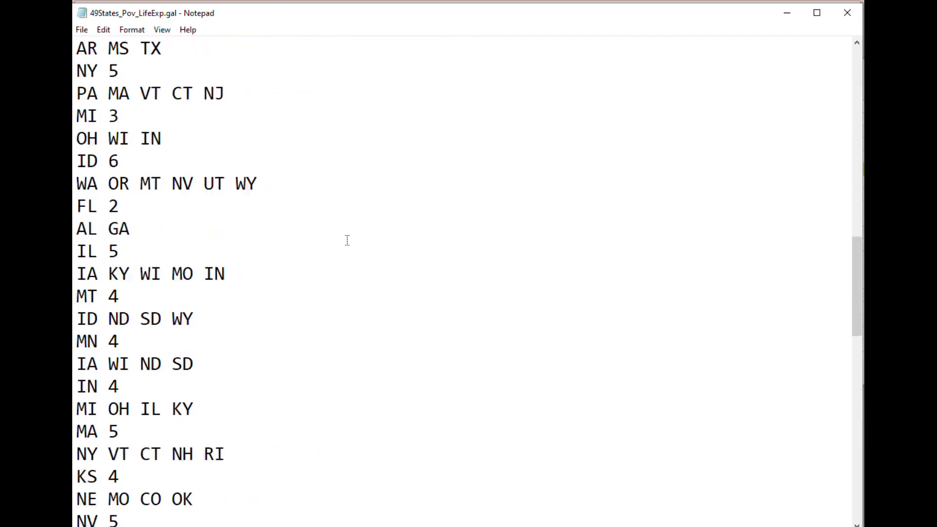
pyautogui.moveTo(205, 455); pyautogui.dragTo(78, 432)
pyautogui.scroll(-4, 433, 400)
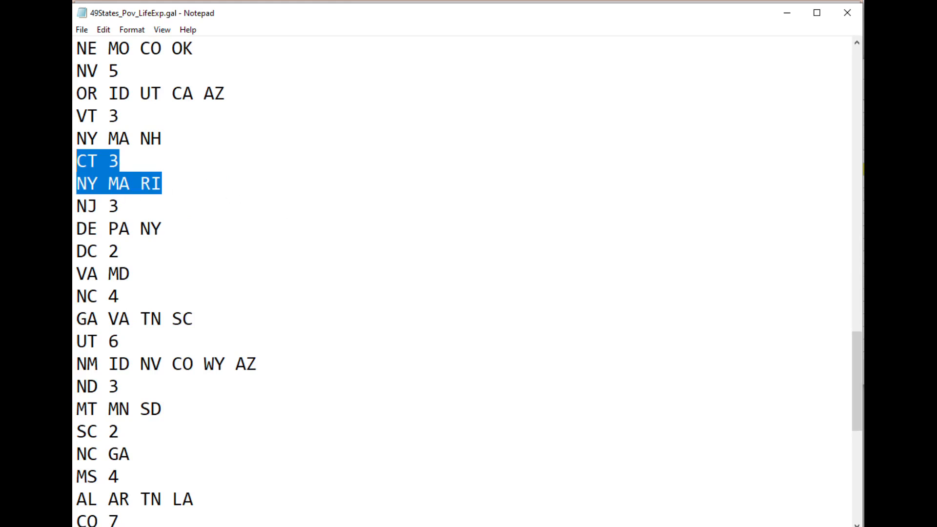
# - Switch to the Poverty_lifeexp_matrix_reg.xlsx workbook in Excel and examine the Connecticut entry in the neighbor list on the queen_49Orig sheet
pyautogui.hotkey('alt', 'Tab')
pyautogui.hotkey('alt', 'Tab')
pyautogui.hotkey('alt', 'Tab')
pyautogui.hotkey('alt', 'Tab')
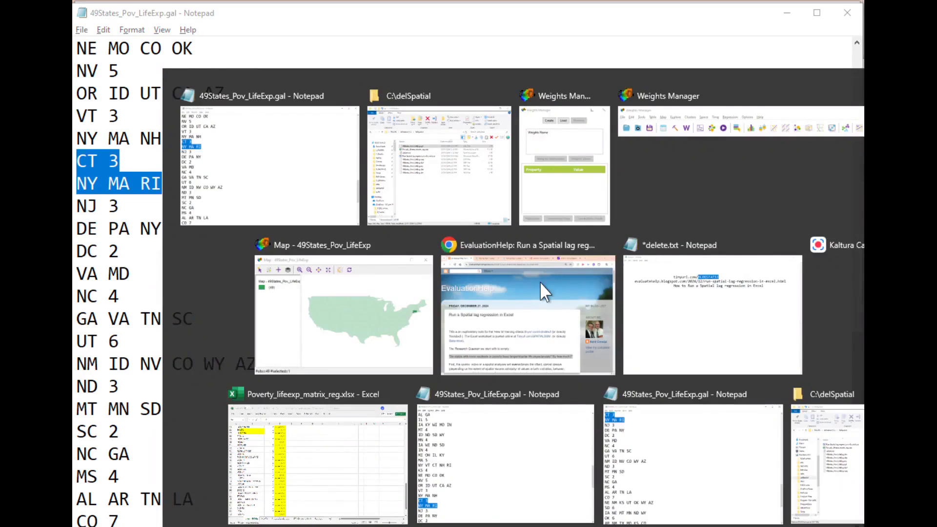
pyautogui.click(364, 420)
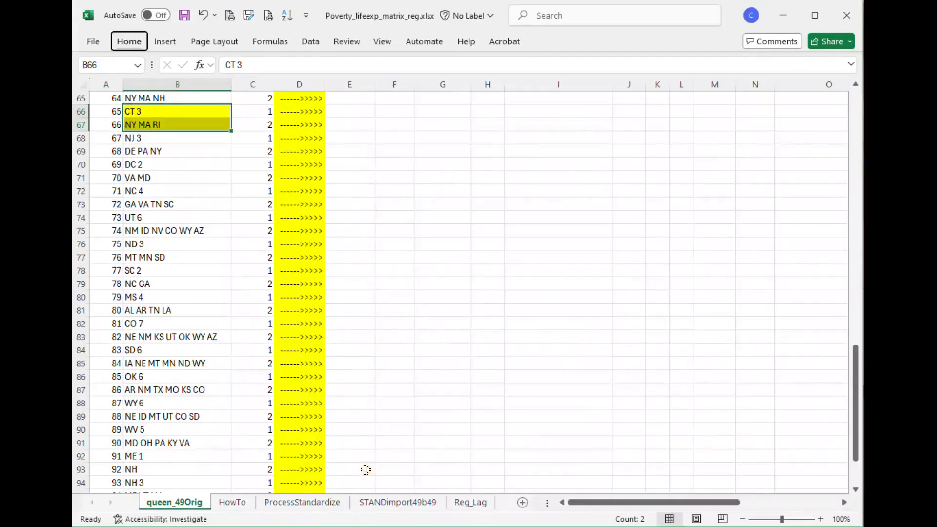
pyautogui.click(462, 273)
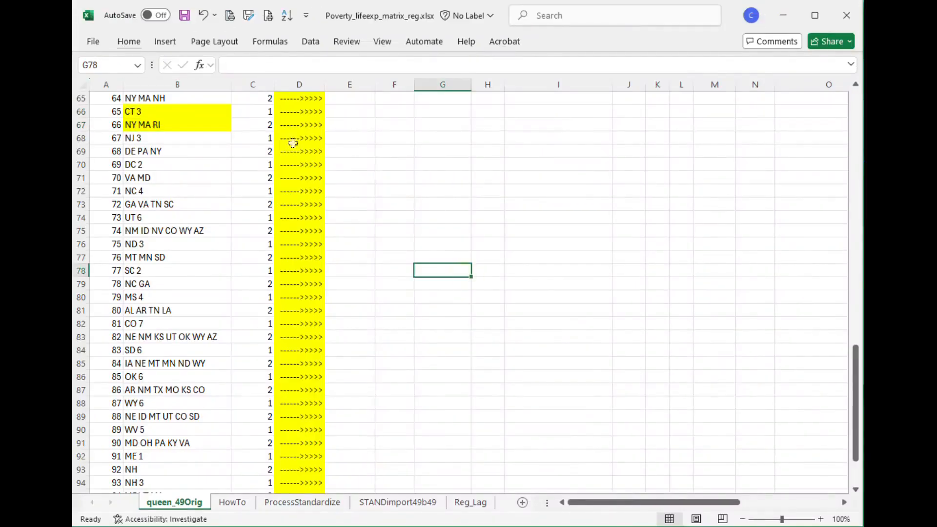
pyautogui.moveTo(189, 100); pyautogui.dragTo(182, 284)
pyautogui.click(188, 122)
pyautogui.moveTo(188, 119); pyautogui.dragTo(191, 110)
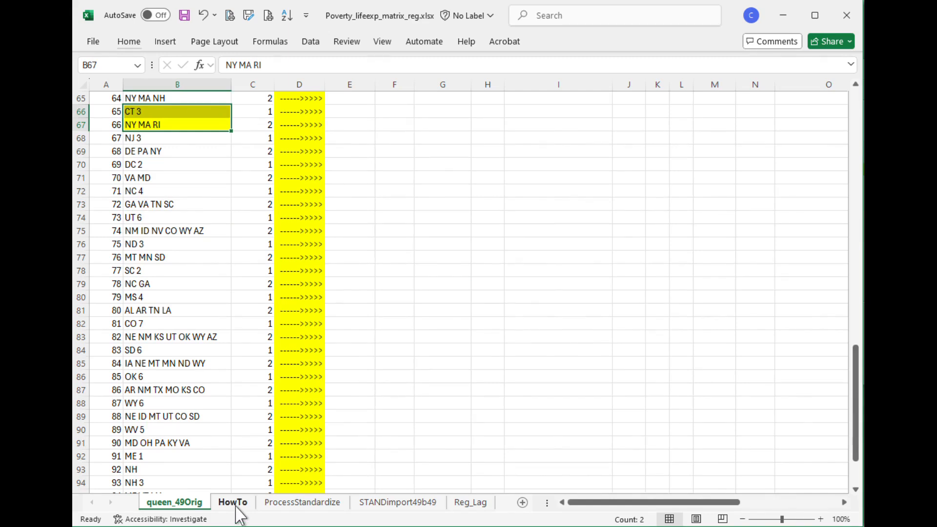
# - On the HowTo sheet, inspect the Connecticut row and the ISNUMBER(SEARCH()) formula in its MA column, leaving the formula unchanged
pyautogui.click(237, 506)
pyautogui.click(608, 503)
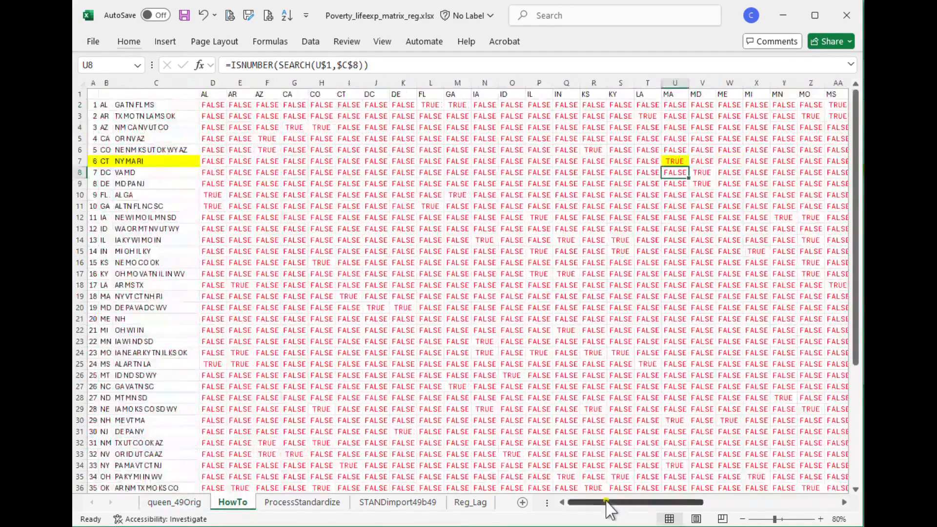
pyautogui.moveTo(104, 161); pyautogui.dragTo(146, 162)
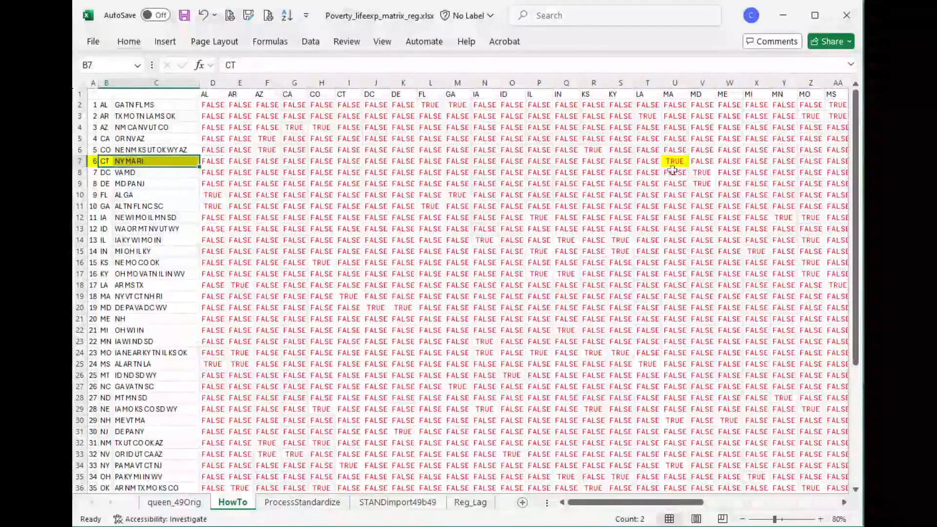
pyautogui.click(680, 160)
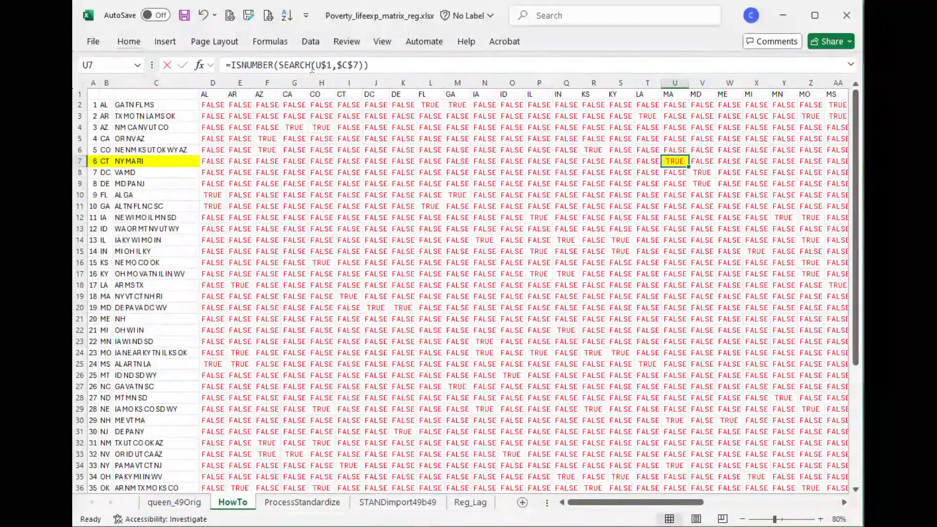
pyautogui.click(312, 66)
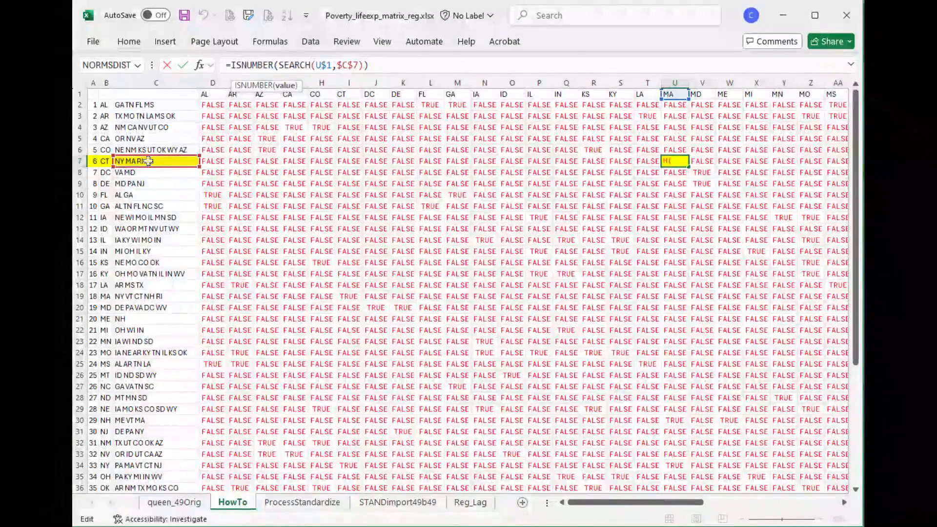
pyautogui.press('Return')
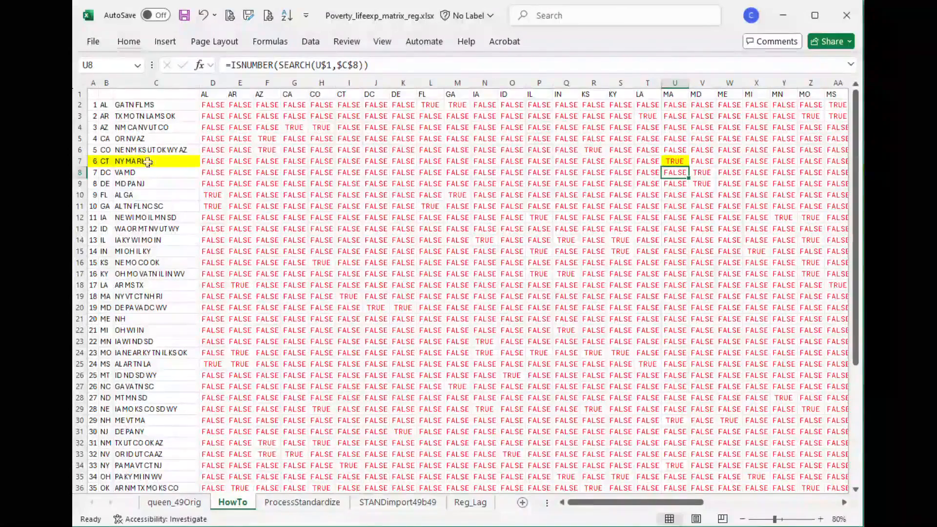
# - Check Connecticut's NY and RI matrix cells against their column headers, and return to the row's first cell under AL
pyautogui.moveTo(593, 503); pyautogui.dragTo(679, 503)
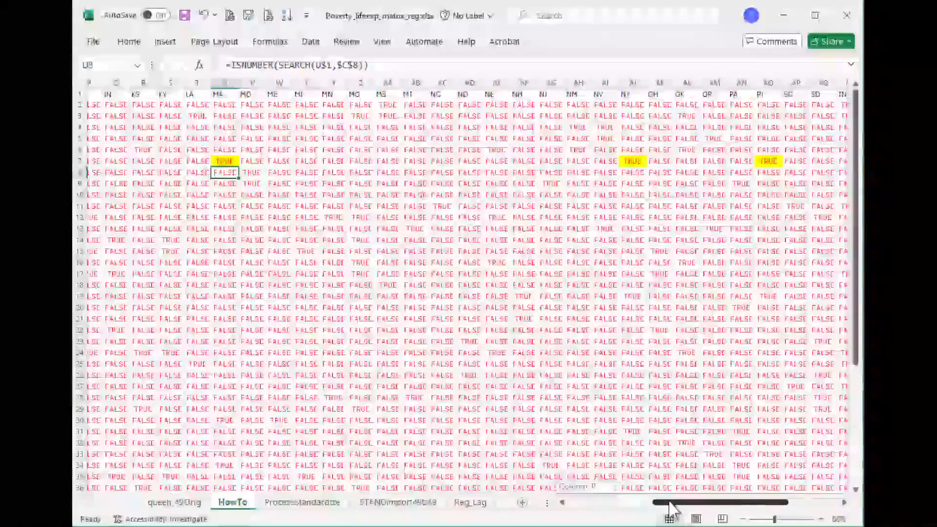
pyautogui.click(633, 159)
pyautogui.click(637, 93)
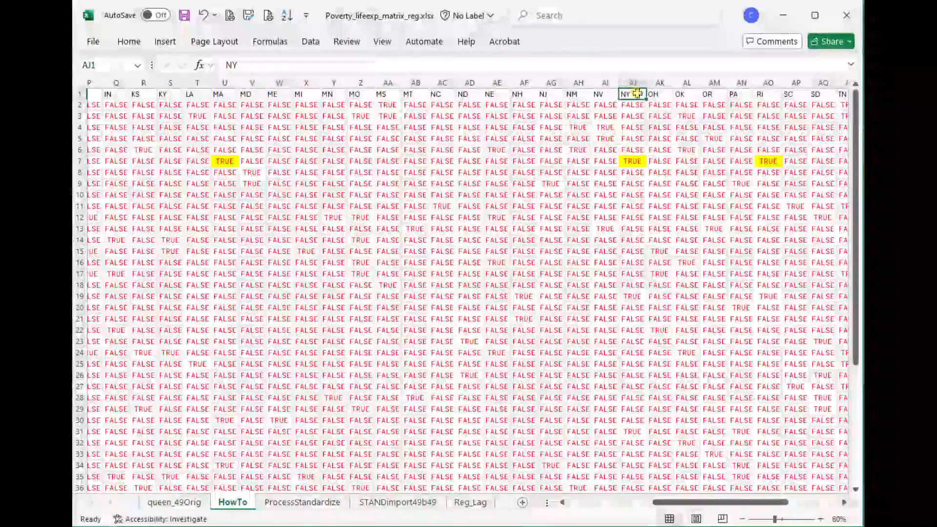
pyautogui.click(768, 161)
pyautogui.click(768, 94)
pyautogui.moveTo(640, 502); pyautogui.dragTo(555, 502)
pyautogui.click(240, 206)
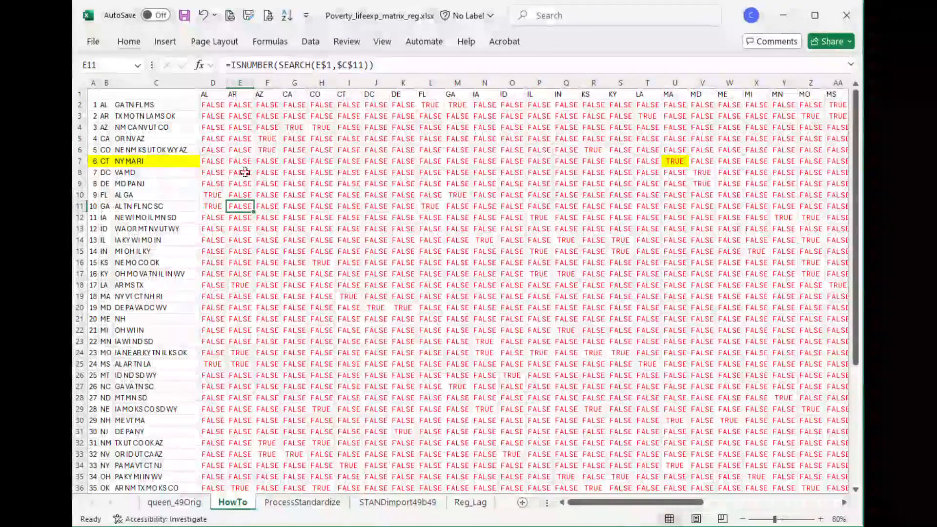
pyautogui.click(214, 161)
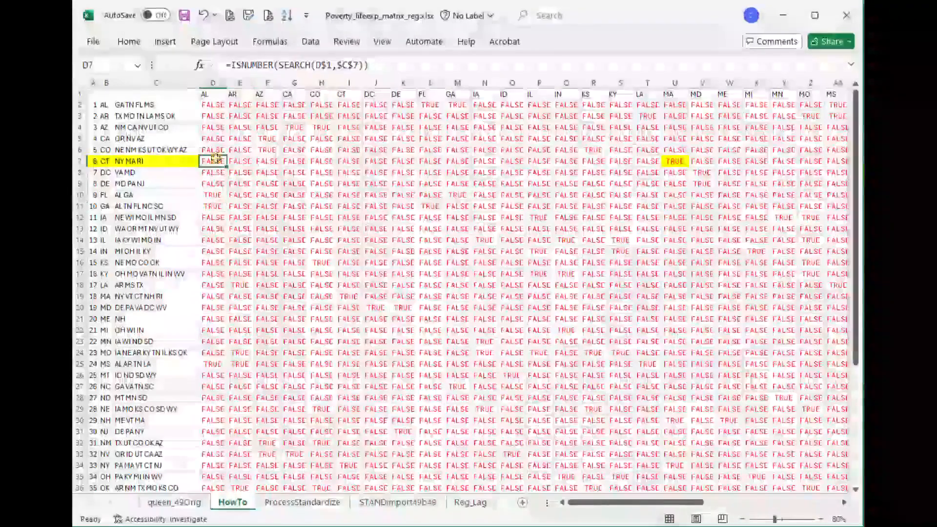
# - View the ProcessStandardize sheet's binary matrix and inspect the row-standardized weights for Connecticut and Colorado on the STANDimport49b49 sheet
pyautogui.click(305, 502)
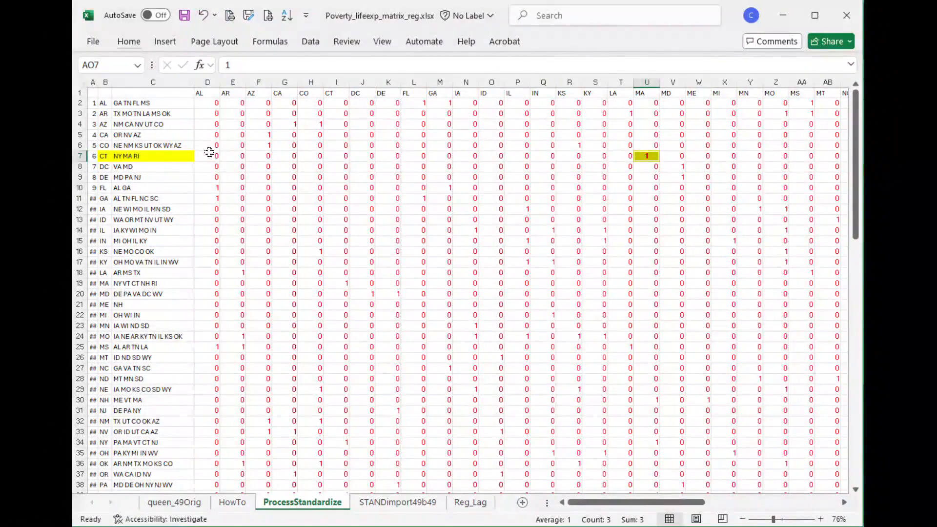
pyautogui.click(399, 506)
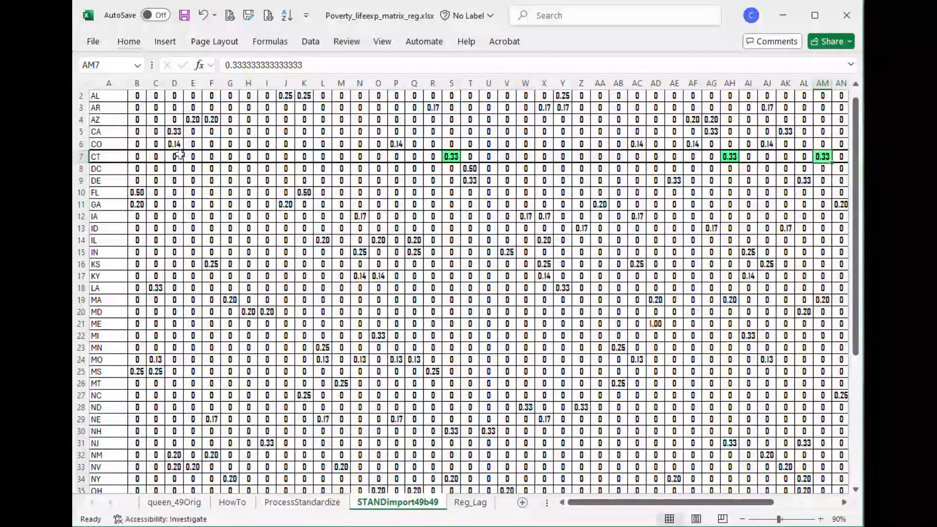
pyautogui.click(452, 156)
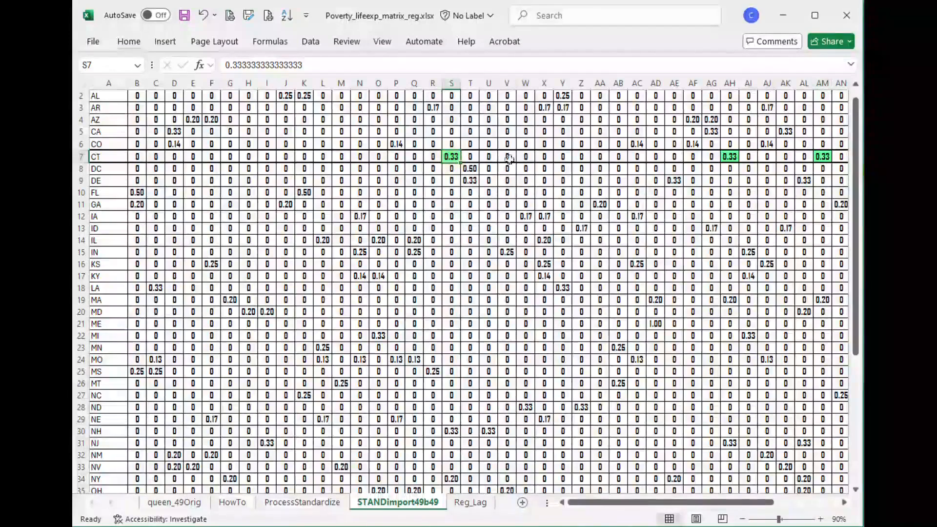
pyautogui.click(730, 156)
pyautogui.click(823, 157)
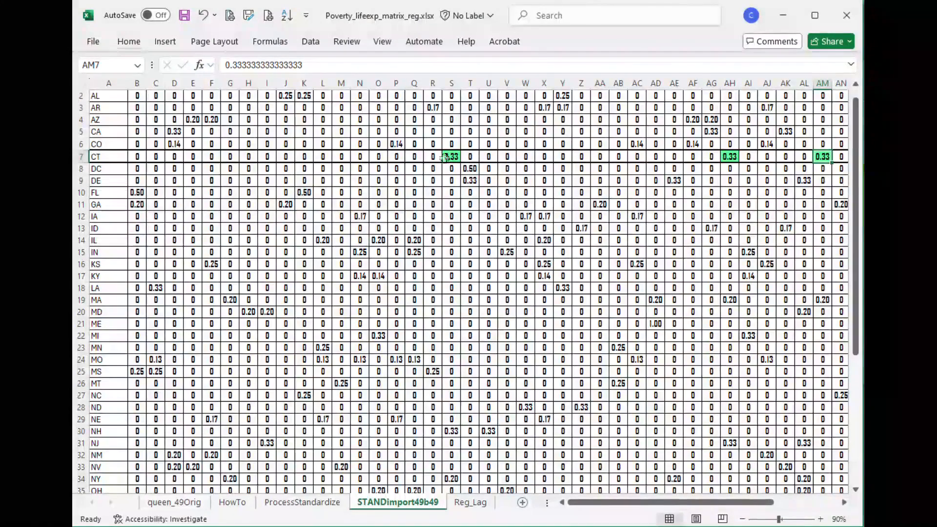
pyautogui.click(397, 144)
pyautogui.click(637, 144)
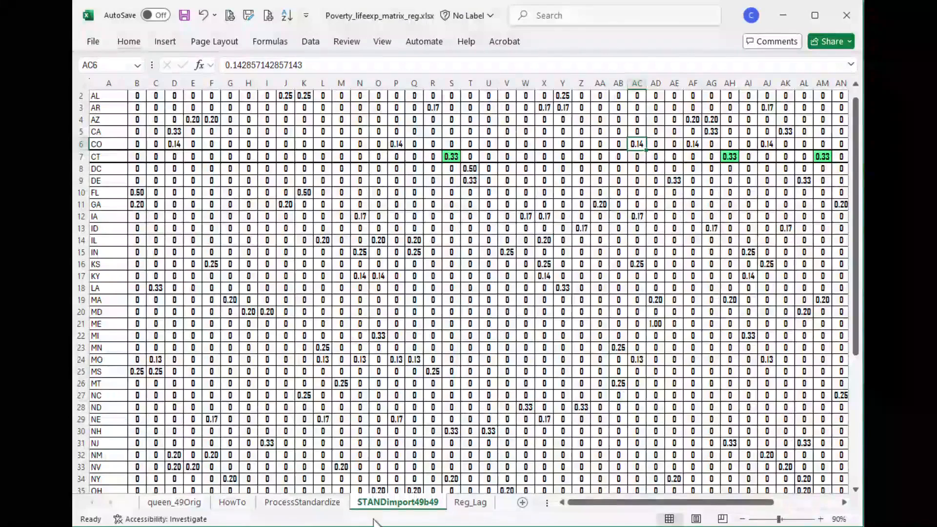
# - On the Reg_Lag sheet, review the ppovst, lfex1015stct and LAGLfExMMULT data columns
pyautogui.click(472, 503)
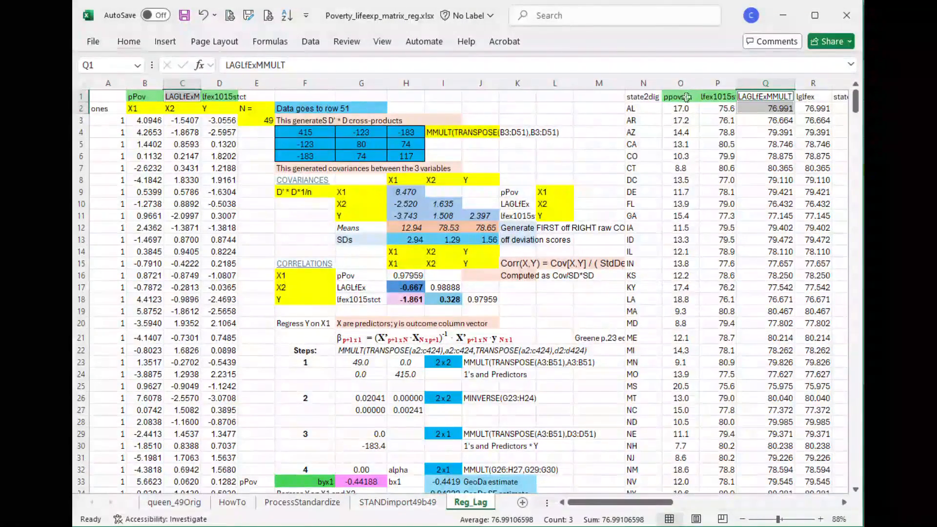
pyautogui.click(682, 83)
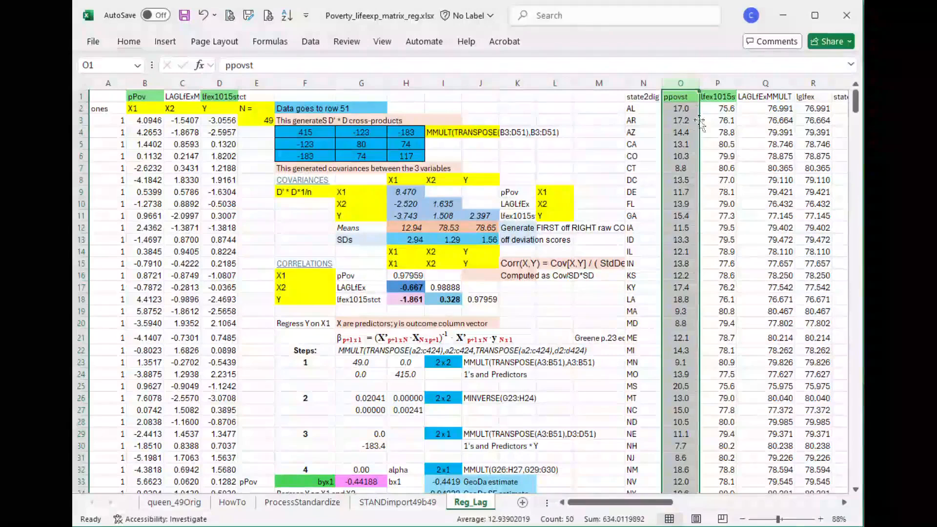
pyautogui.click(727, 78)
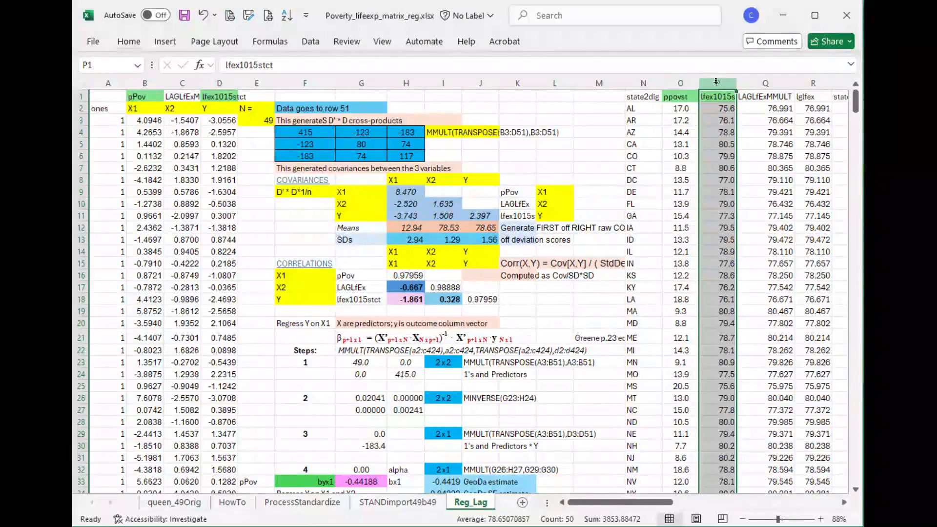
pyautogui.click(677, 81)
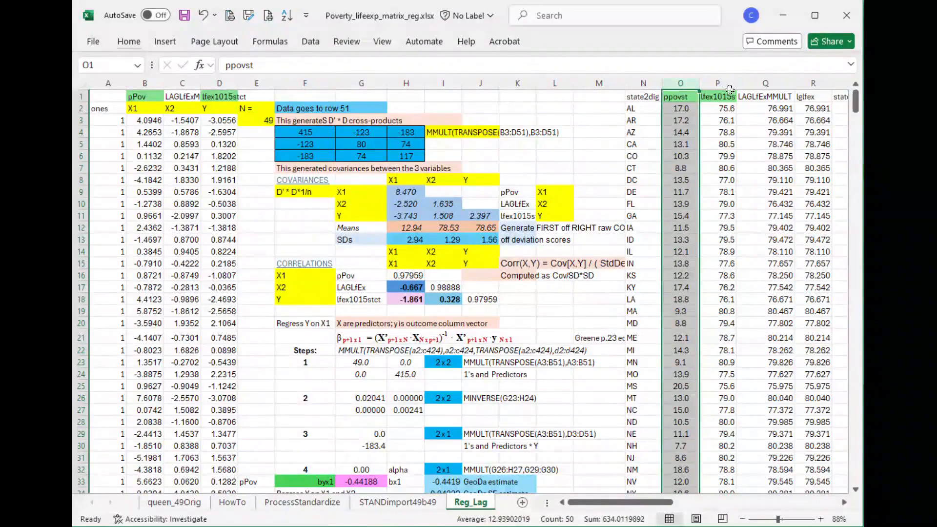
pyautogui.click(766, 82)
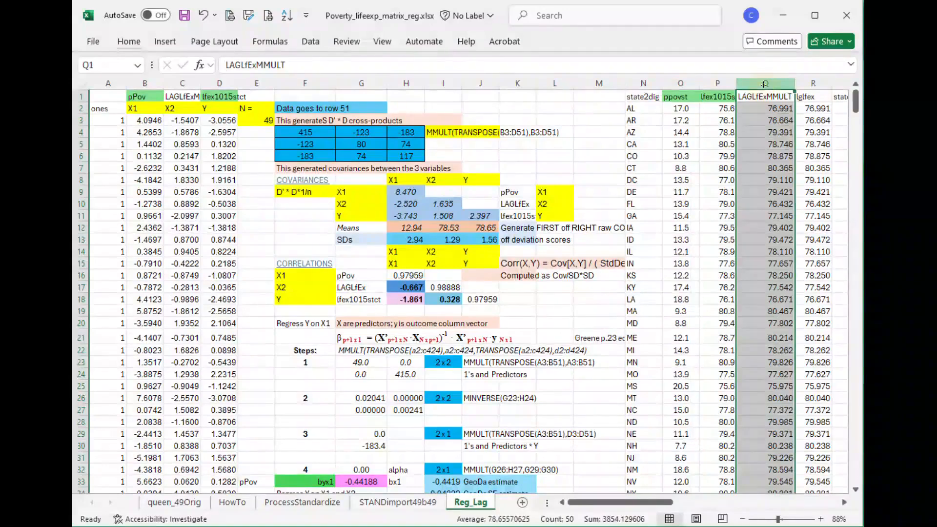
# - Inspect the MMULT formula in Q2 and its weights matrix on the STANDimport49b49 sheet, and return to Reg_Lag
pyautogui.click(759, 105)
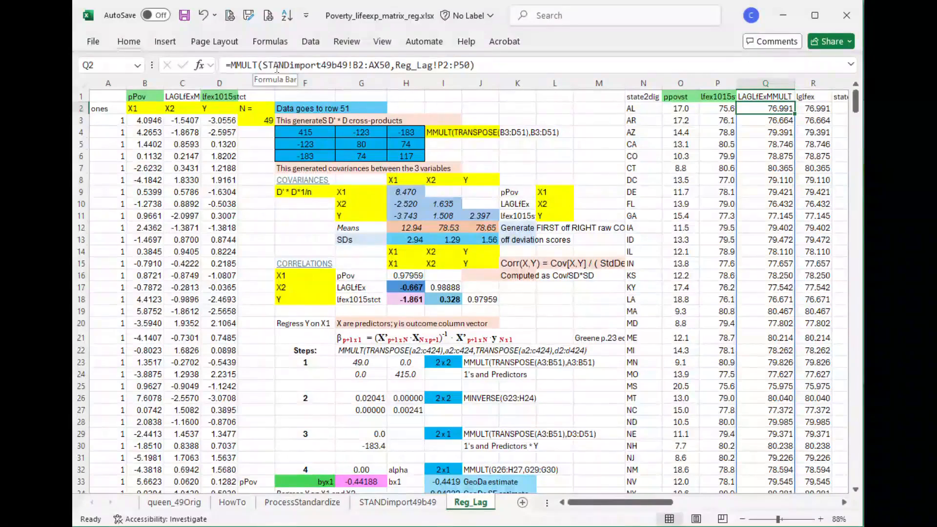
pyautogui.click(233, 65)
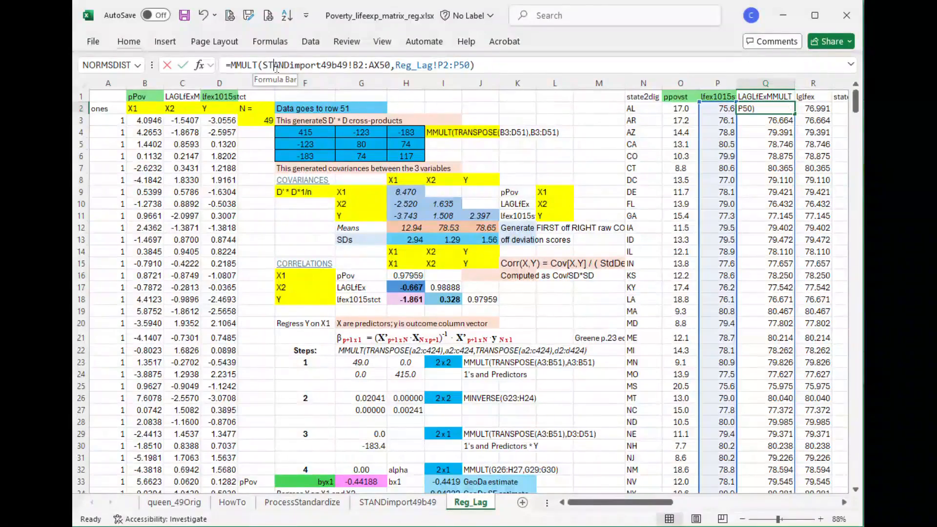
pyautogui.click(417, 503)
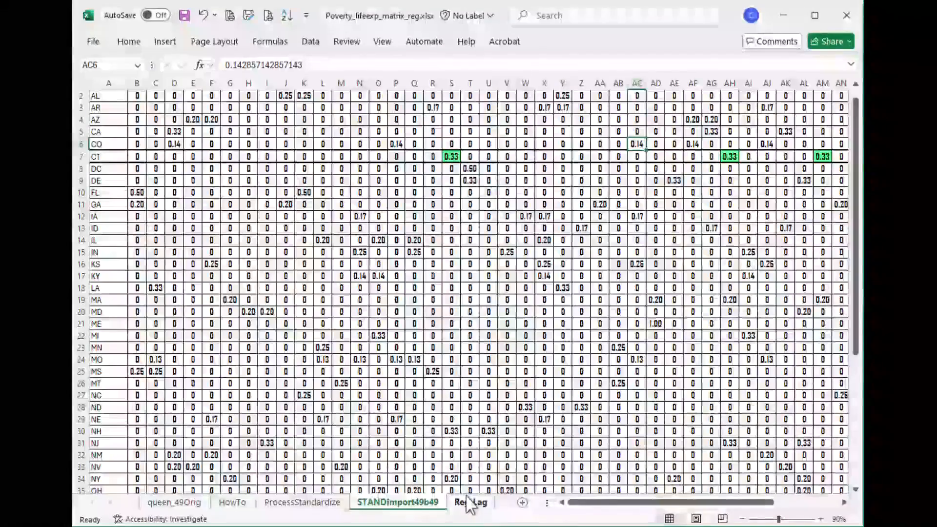
pyautogui.click(477, 503)
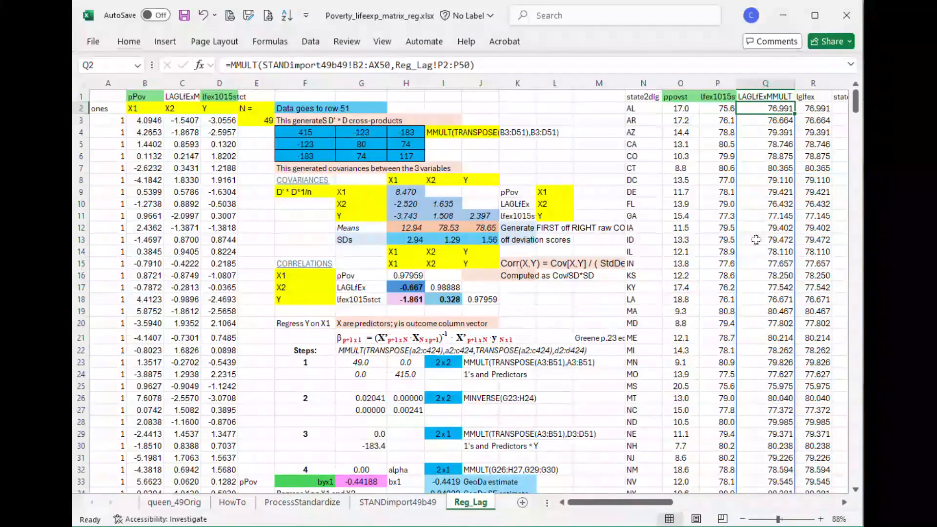
# - Compare Connecticut's life expectancy with its LAGLfExMMULT and lglfex values, and highlight the whole lglfex column
pyautogui.click(643, 171)
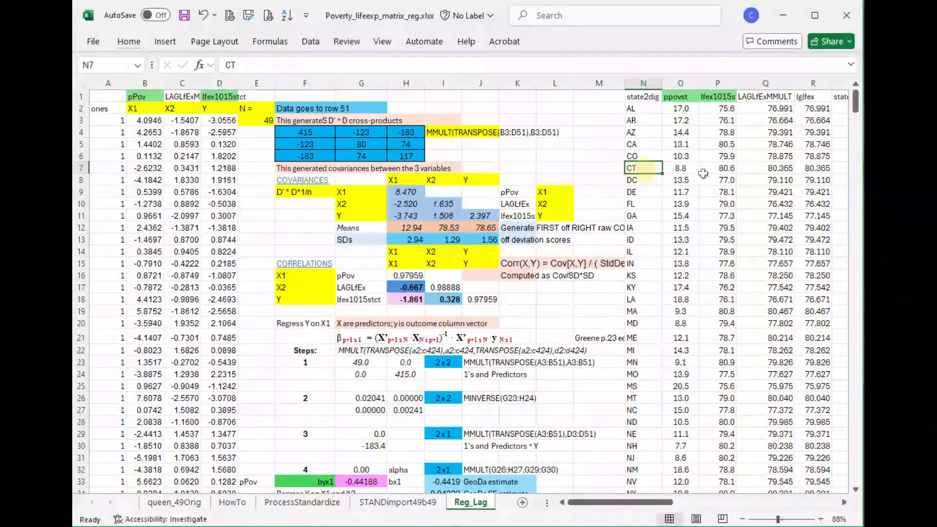
pyautogui.click(721, 170)
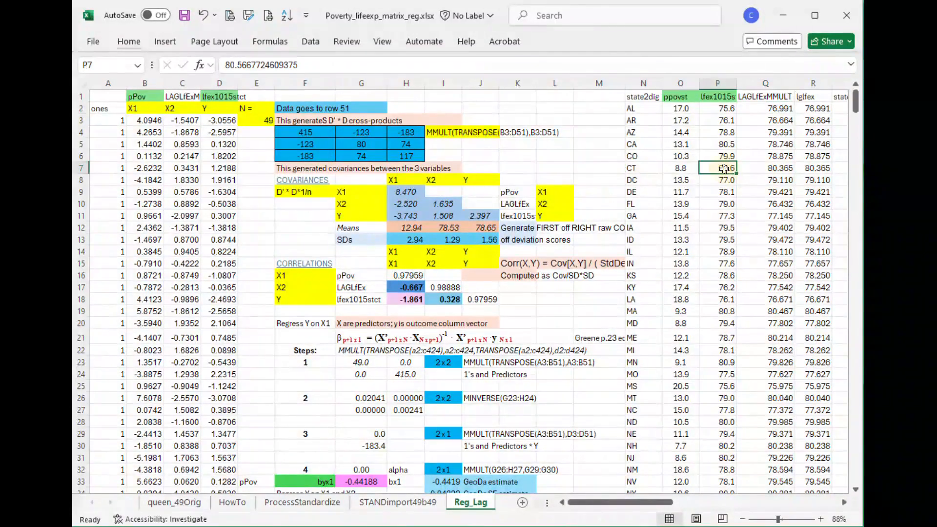
pyautogui.click(771, 167)
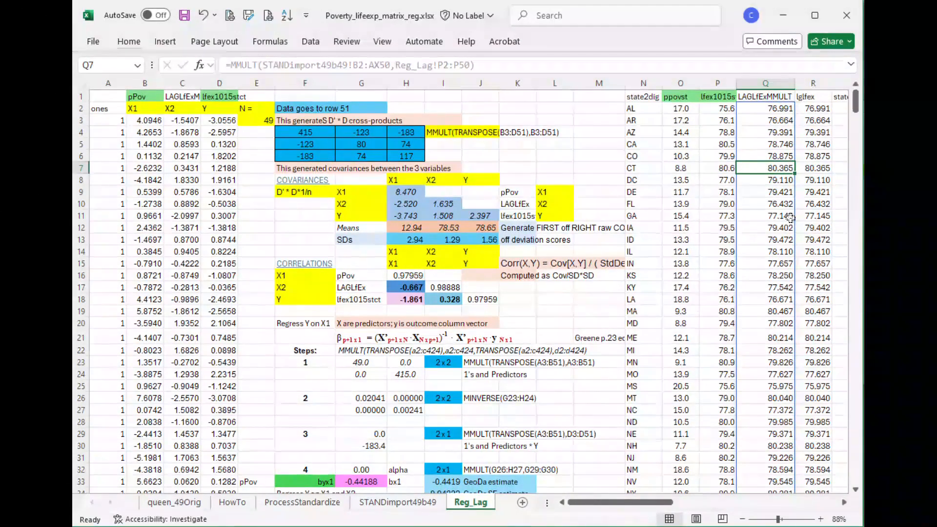
pyautogui.click(824, 168)
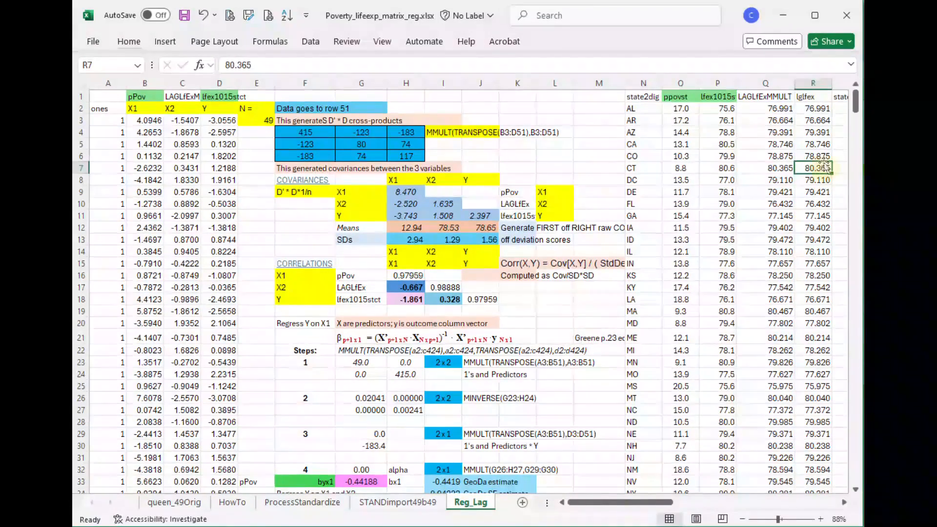
pyautogui.hotkey('ctrl', 'Up')
pyautogui.hotkey('ctrl', 'shift', 'Down')
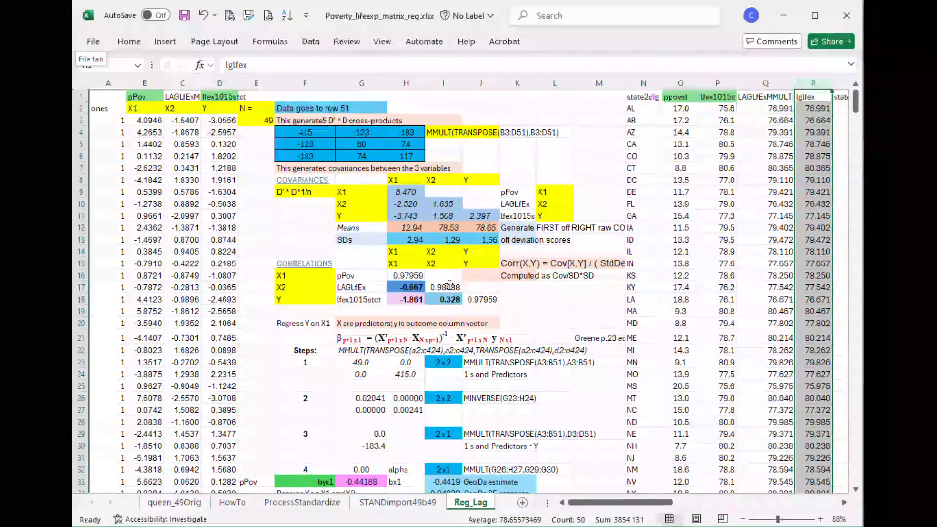
# - Examine the matrix formula for the regression coefficients in row 21, its Greene textbook reference, and the predictor and outcome note above it
pyautogui.moveTo(352, 339); pyautogui.dragTo(552, 328)
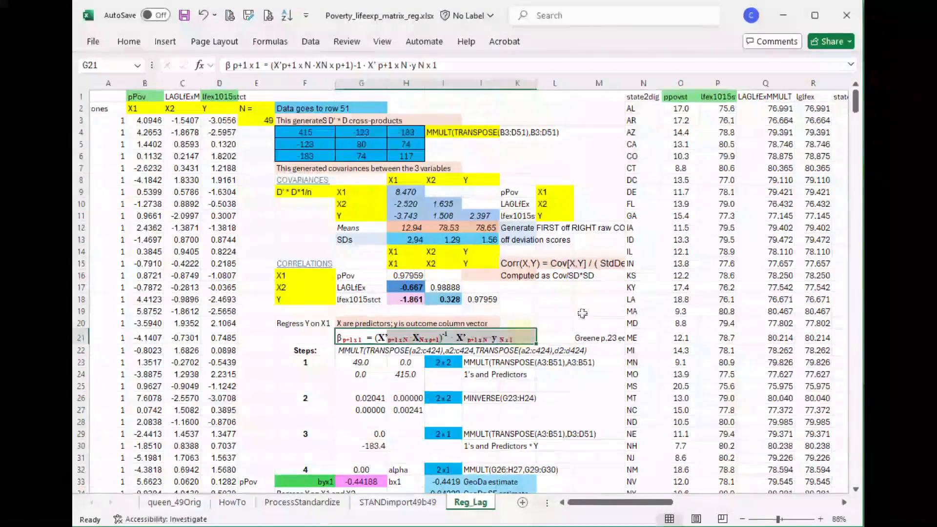
pyautogui.click(609, 338)
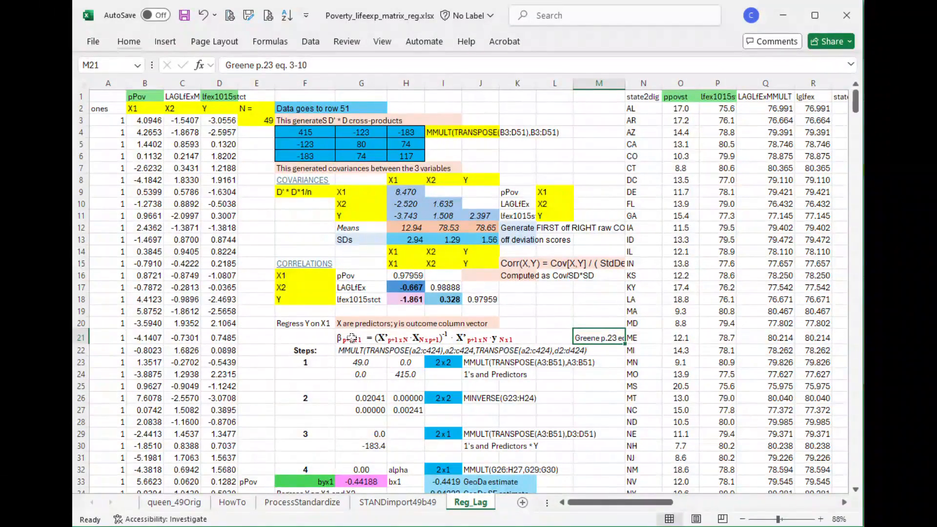
pyautogui.click(370, 325)
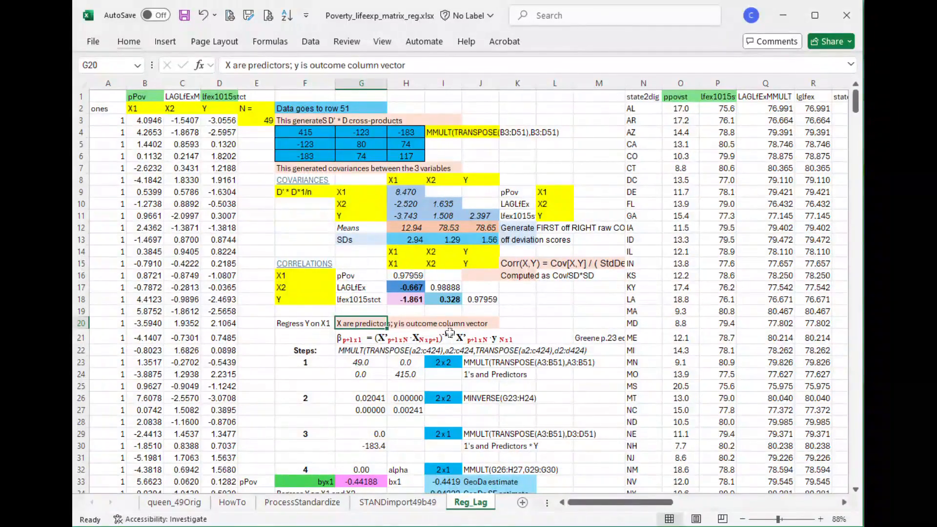
# - Inspect the coefficient formula in G21, the mean-centred poverty formula in B3, and the source ranges of the means in H12 and I12
pyautogui.click(380, 342)
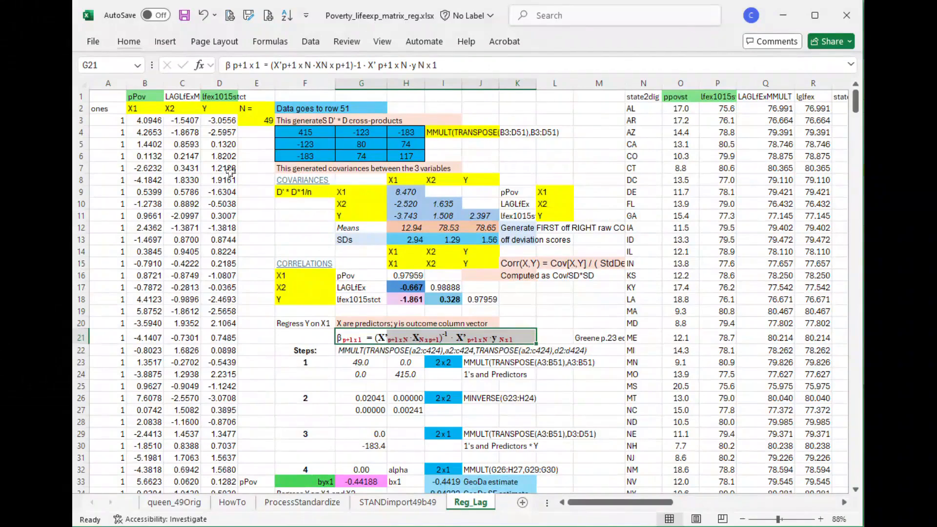
pyautogui.click(148, 121)
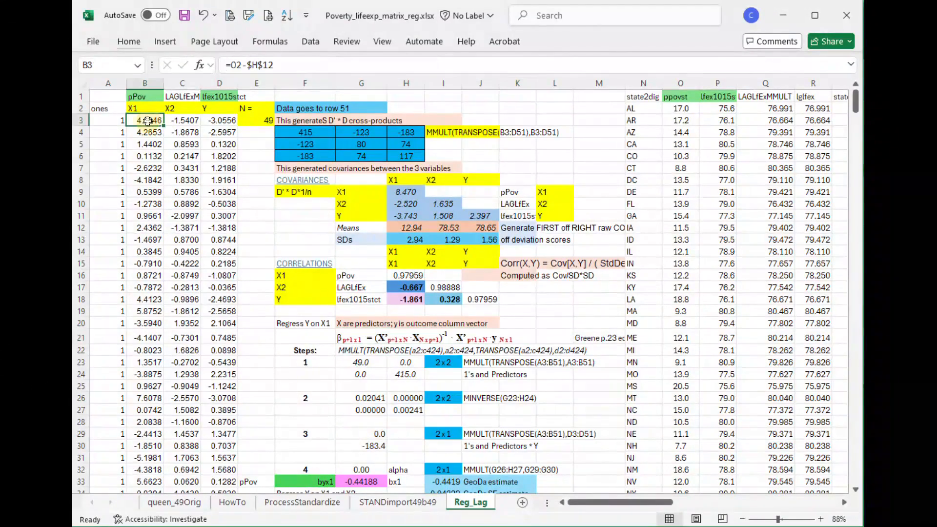
pyautogui.click(404, 229)
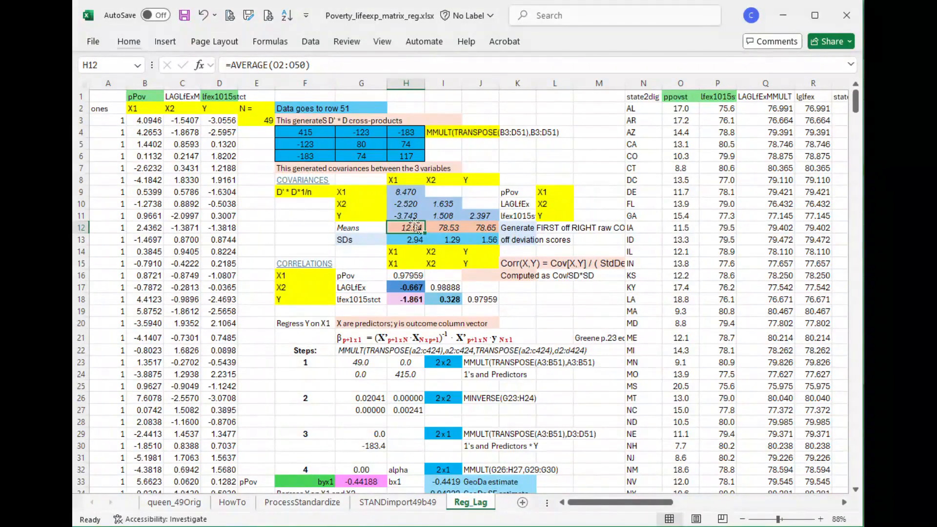
pyautogui.click(286, 66)
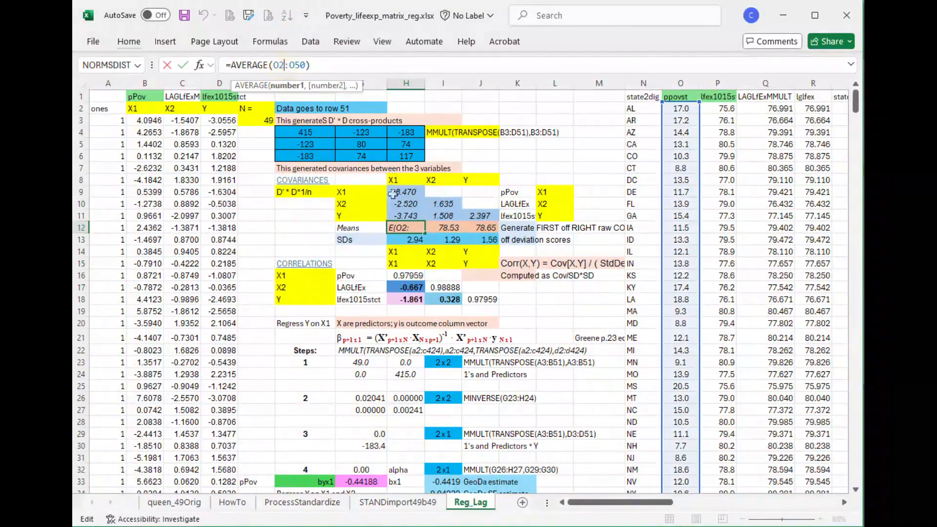
pyautogui.click(450, 226)
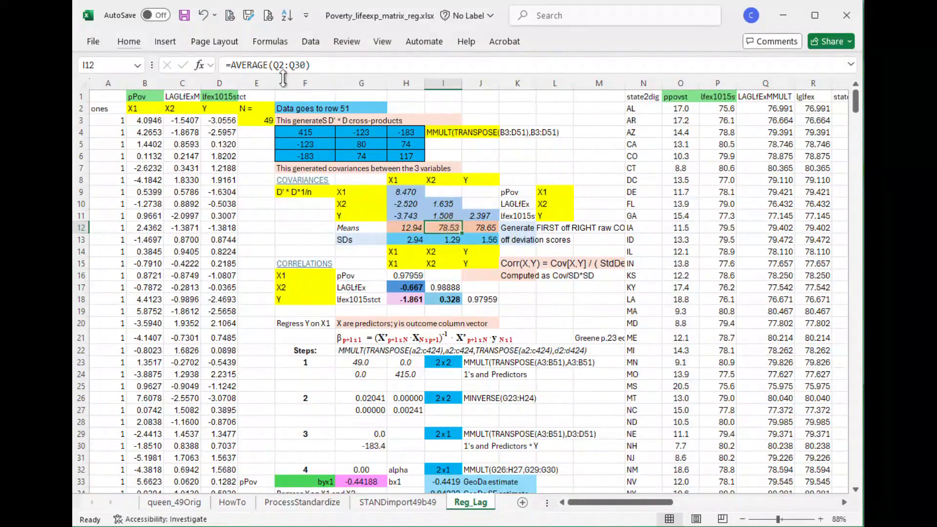
pyautogui.press('F2')
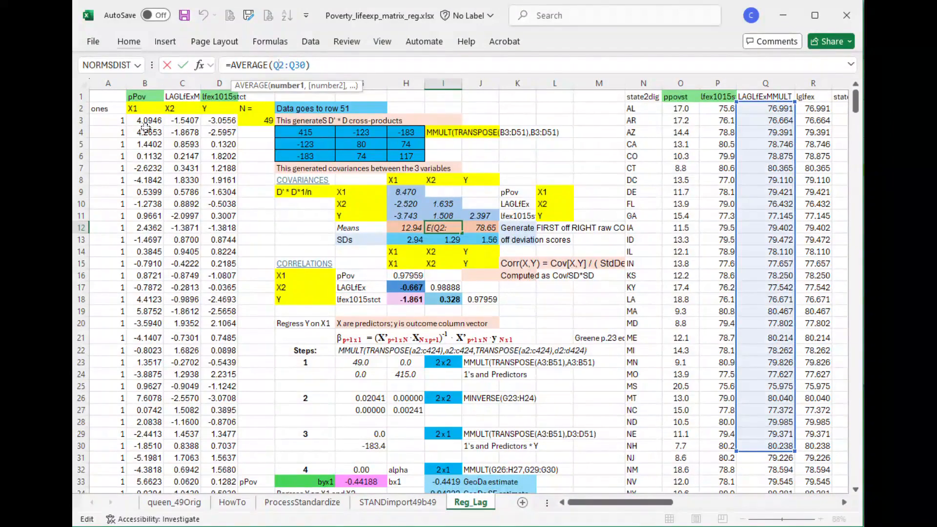
pyautogui.click(148, 122)
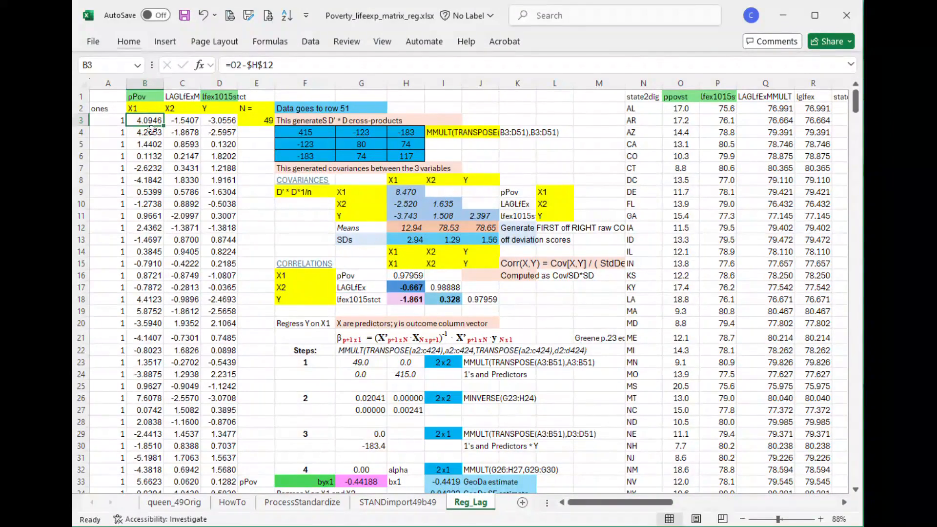
pyautogui.scroll(-7, 147, 281)
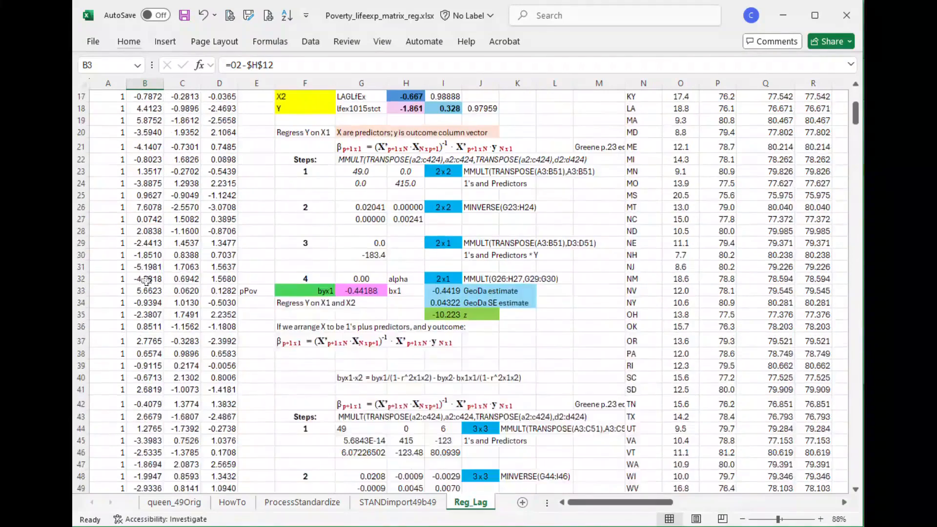
pyautogui.scroll(1, 146, 280)
pyautogui.scroll(5, 146, 281)
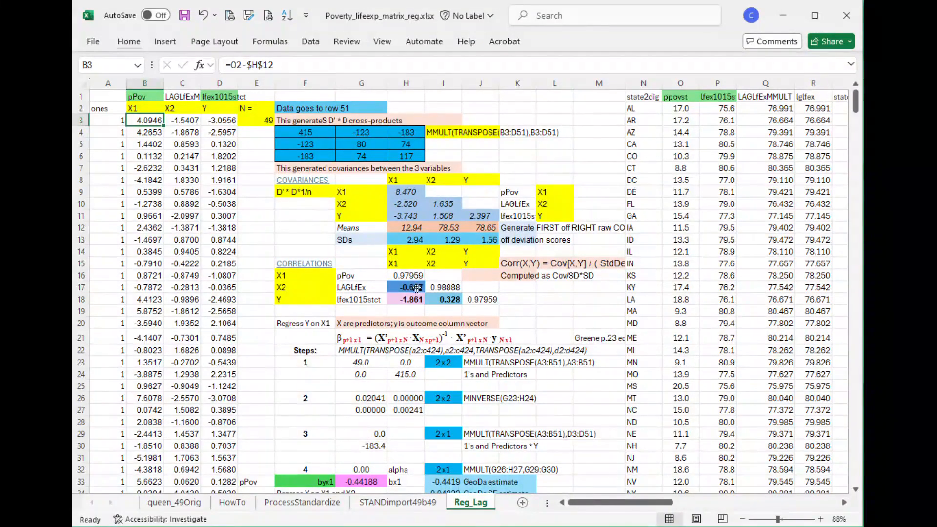
# - Compare the single-predictor poverty coefficient in G33 with the GeoDa estimate in I33
pyautogui.scroll(-4, 417, 288)
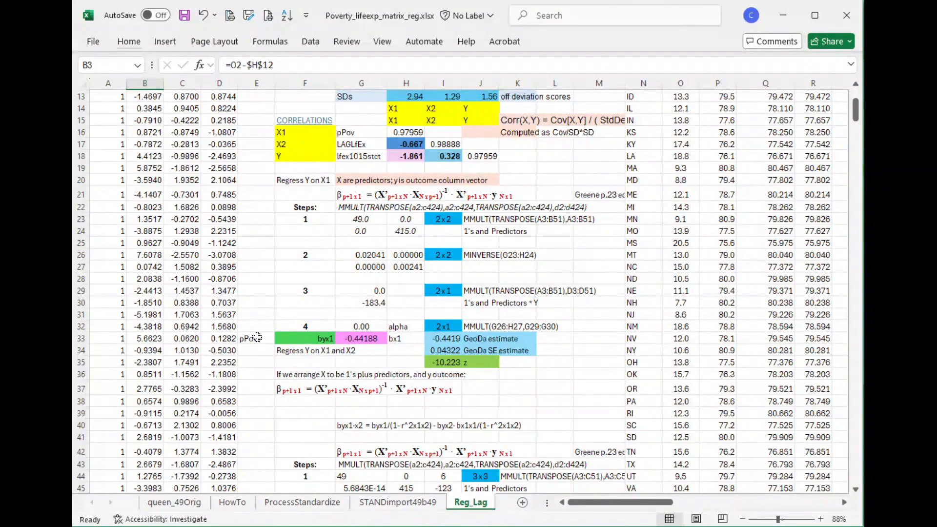
pyautogui.click(371, 338)
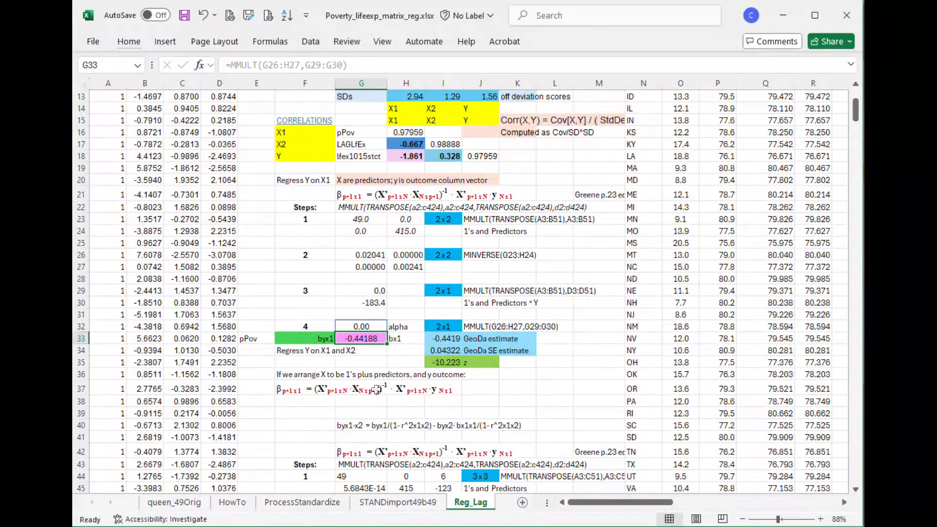
pyautogui.click(454, 340)
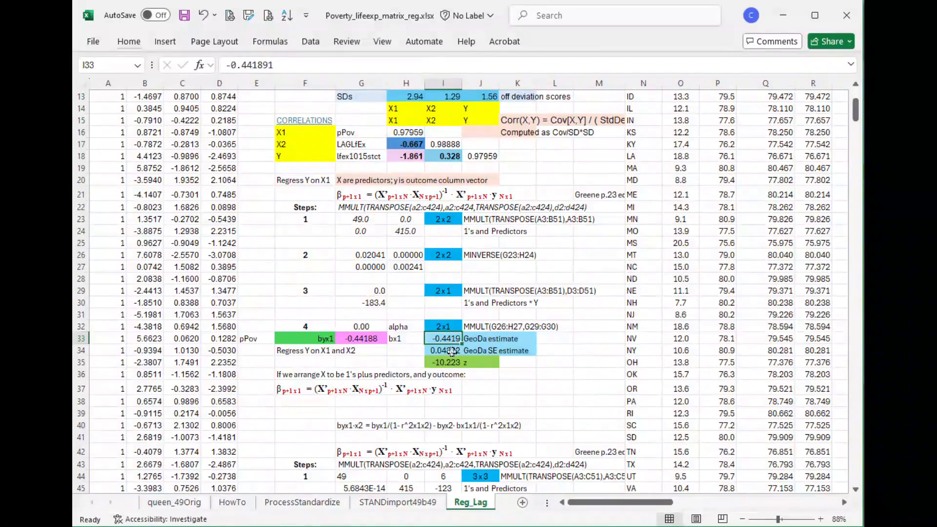
# - Examine the two-predictor regression steps, highlight outcome column D and predictor columns B and C, and inspect the poverty coefficient in G57
pyautogui.scroll(-3, 391, 362)
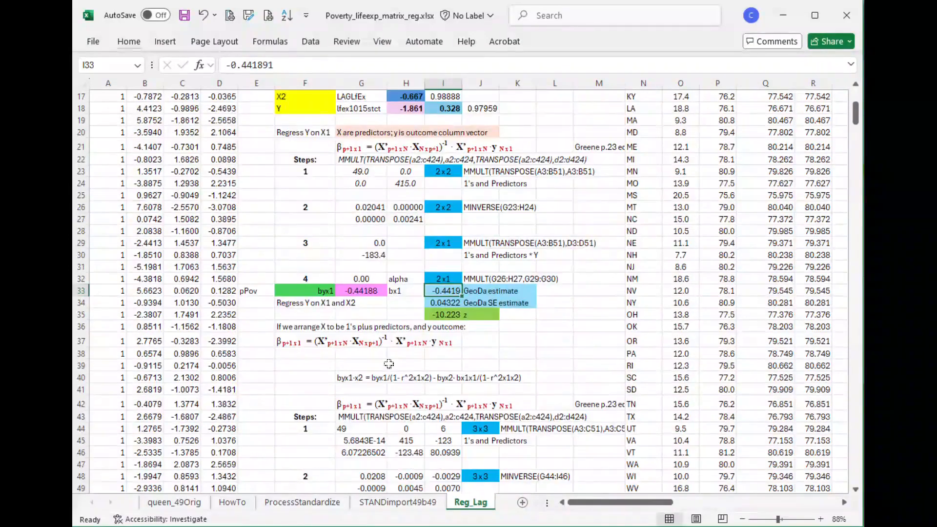
pyautogui.scroll(-3, 416, 274)
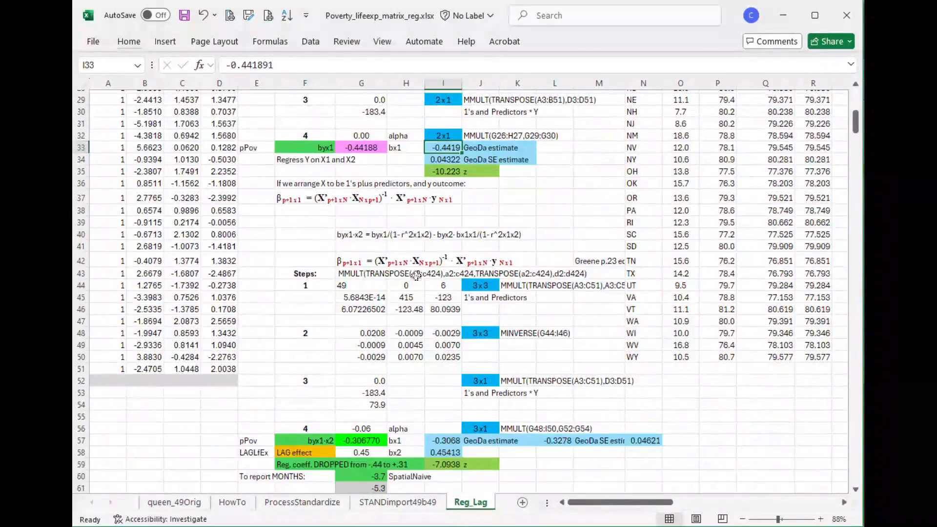
pyautogui.scroll(-2, 334, 209)
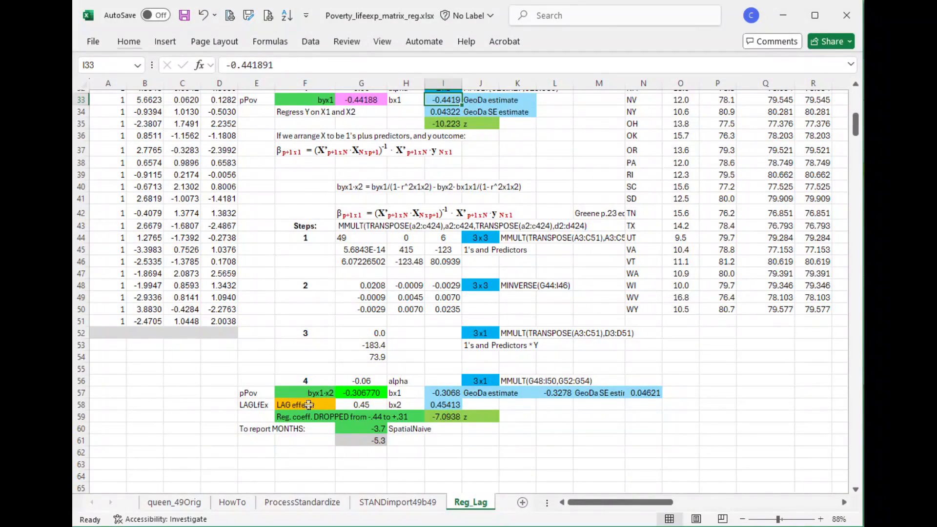
pyautogui.click(219, 83)
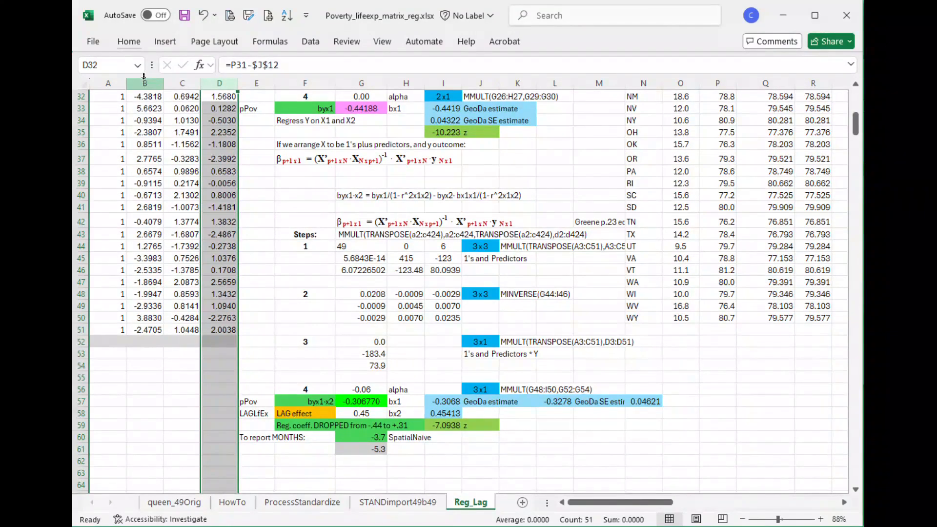
pyautogui.click(145, 83)
pyautogui.click(182, 83)
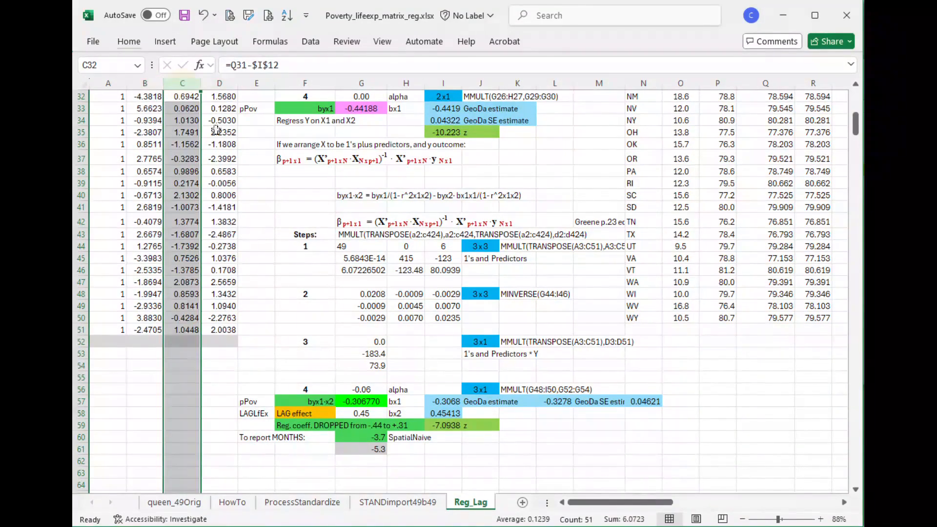
pyautogui.click(361, 402)
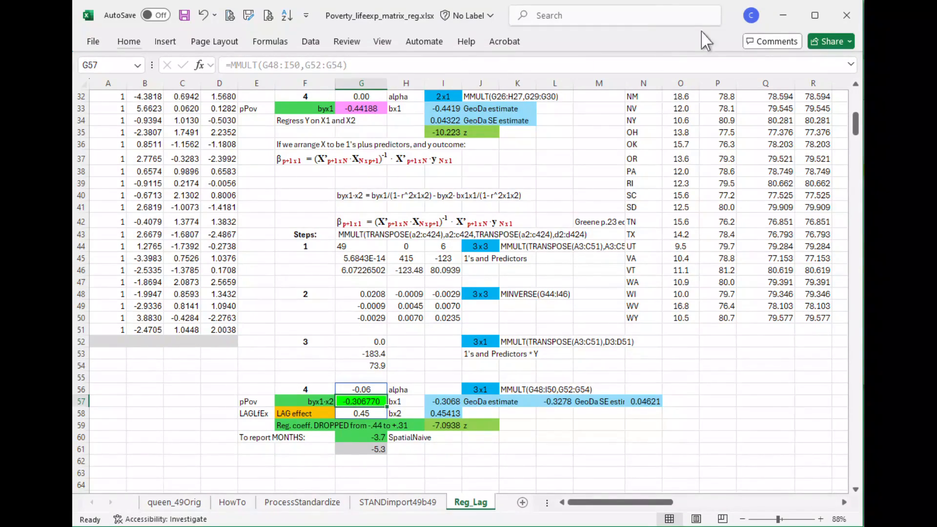
# - Minimize the workbook, switch to the 'Run a Spatial lag regression in Excel' blog post in the browser, and clear the research question's text selection
pyautogui.click(784, 15)
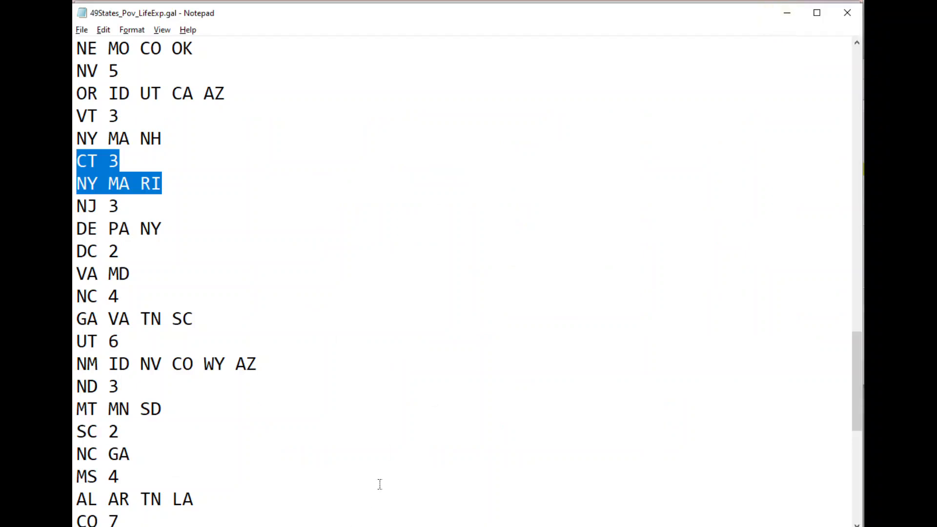
pyautogui.hotkey('alt', 'Tab')
pyautogui.hotkey('alt', 'Tab')
pyautogui.hotkey('alt', 'Tab')
pyautogui.hotkey('alt', 'Tab')
pyautogui.hotkey('alt', 'Tab')
pyautogui.hotkey('alt', 'Tab')
pyautogui.hotkey('alt', 'Tab')
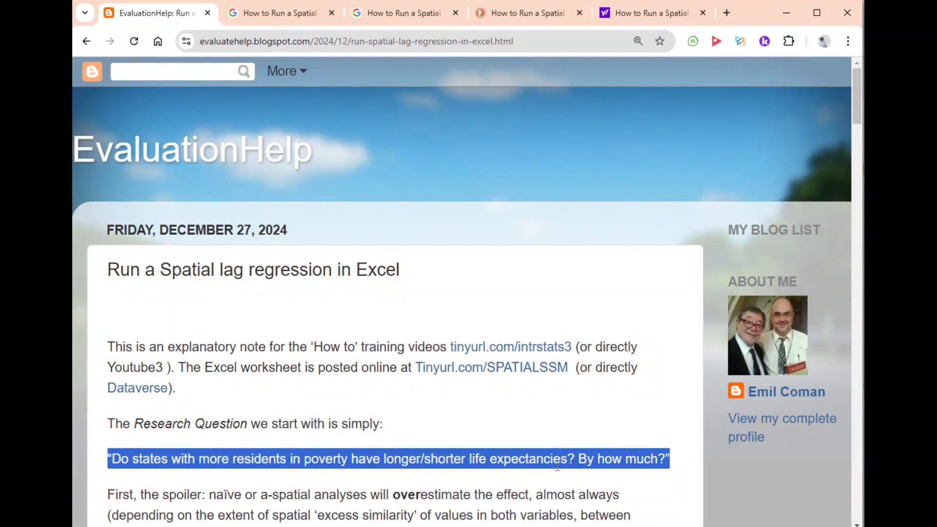
pyautogui.click(654, 416)
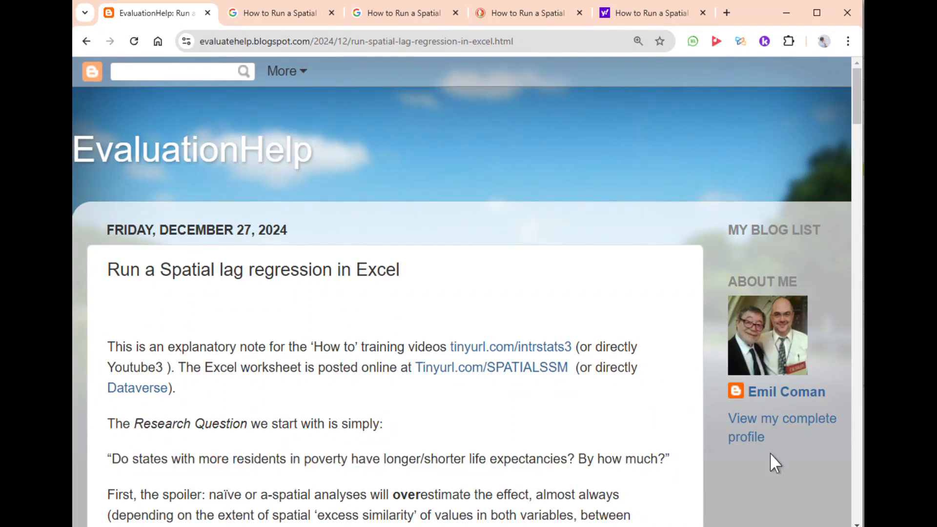